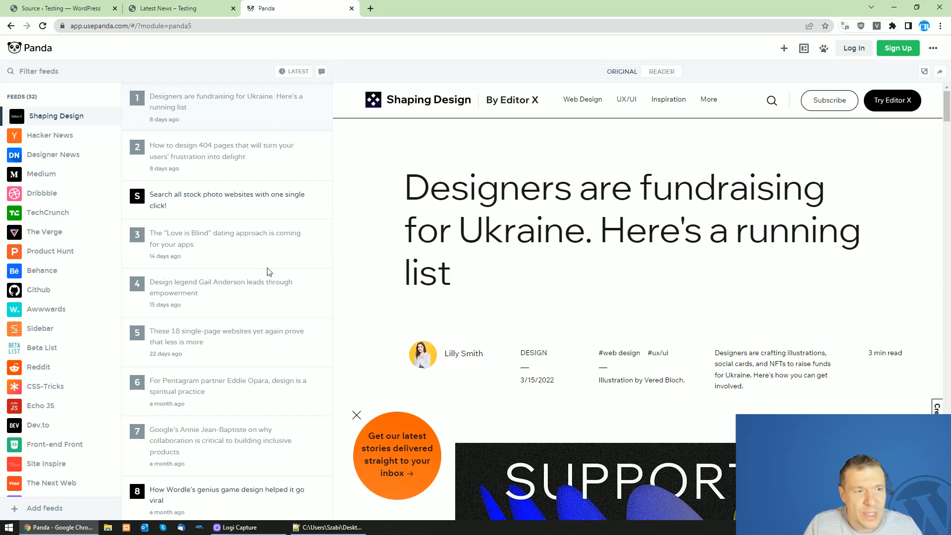
- Compare the site's Latest News page with the Panda feed reader
left_click(149, 9)
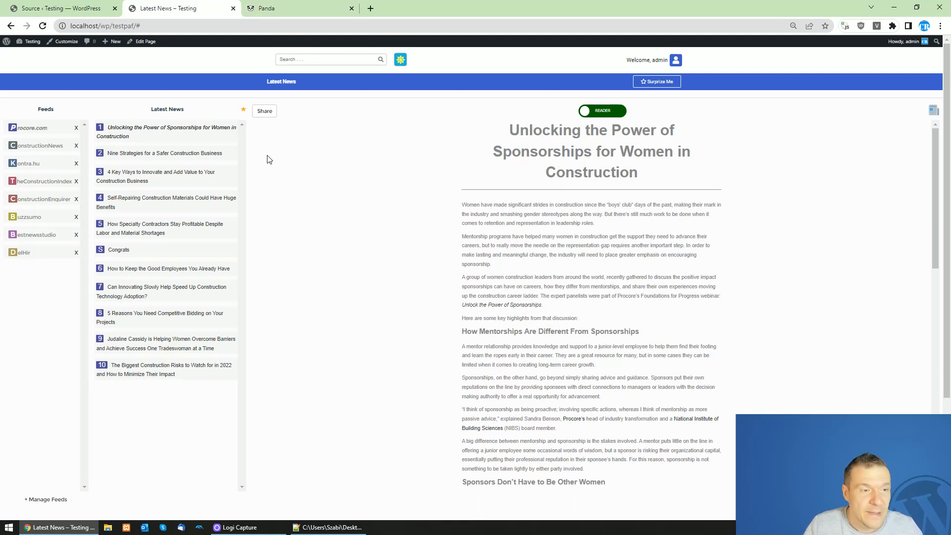
left_click(291, 6)
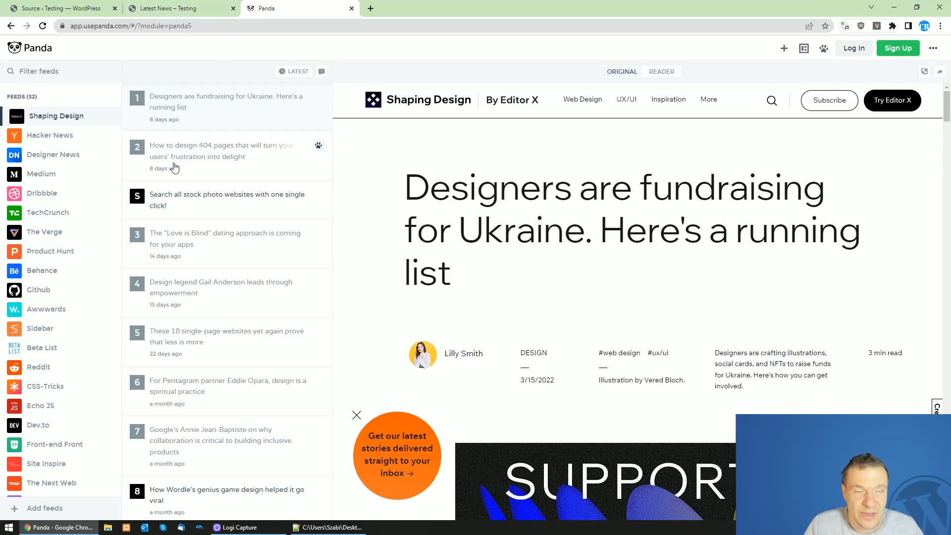
key("ctrl+shift+Tab")
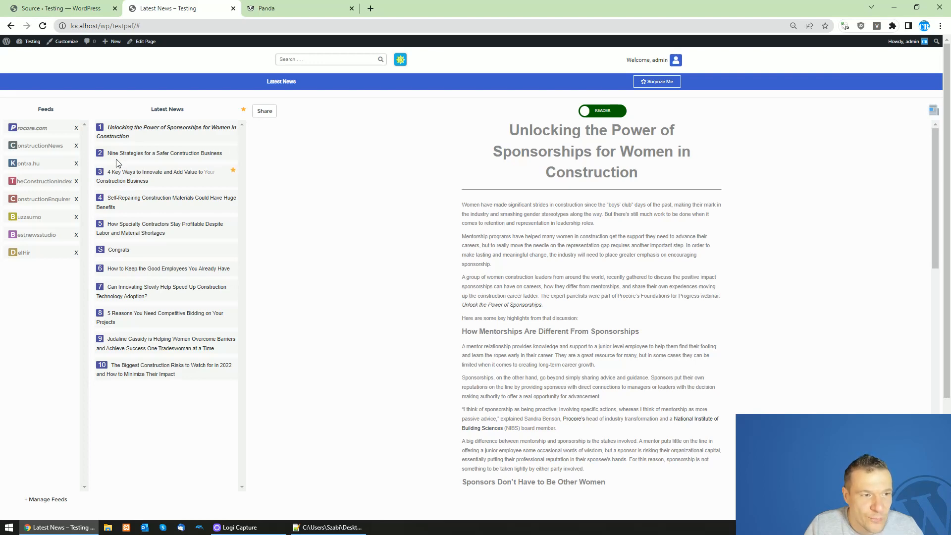
- Open a blank new source form from the Ultimate News Aggregator source list in the WordPress admin
left_click(112, 4)
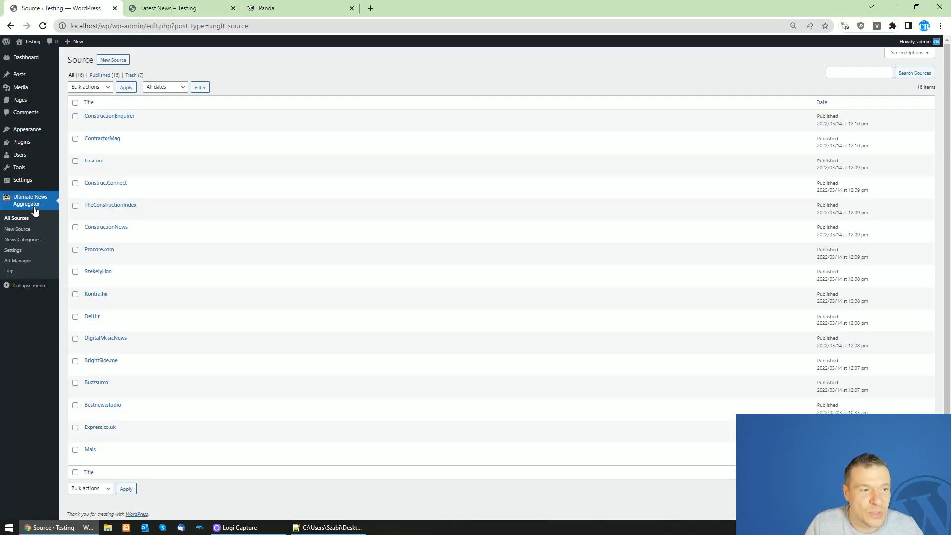
left_click(17, 201)
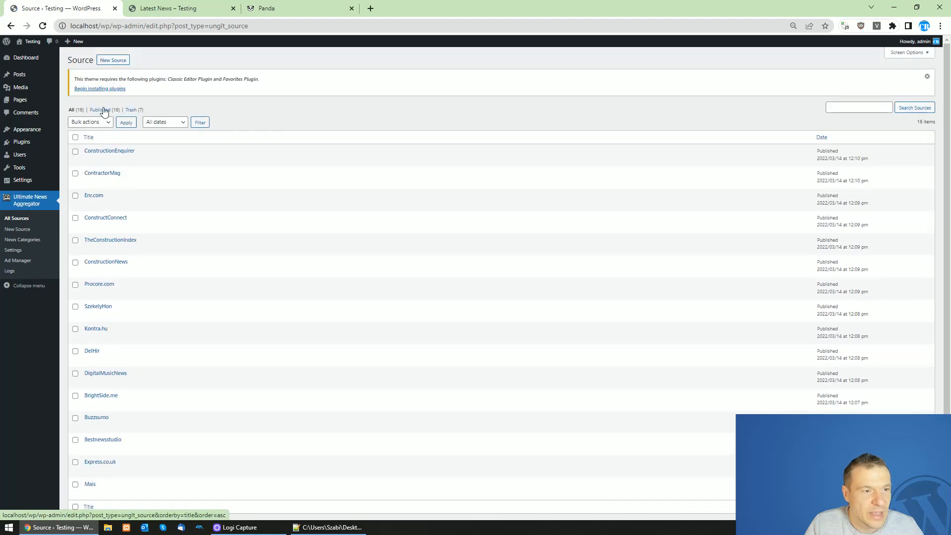
left_click(924, 79)
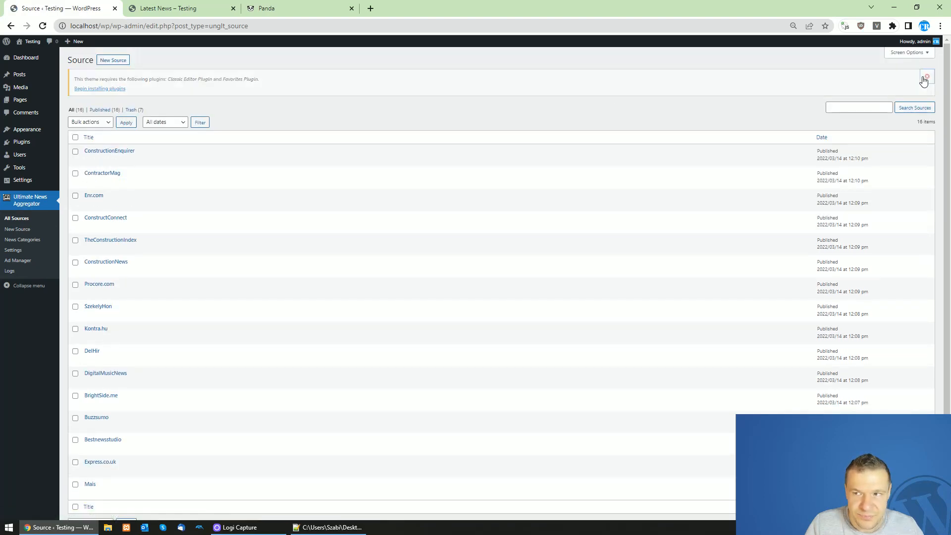
left_click(111, 62)
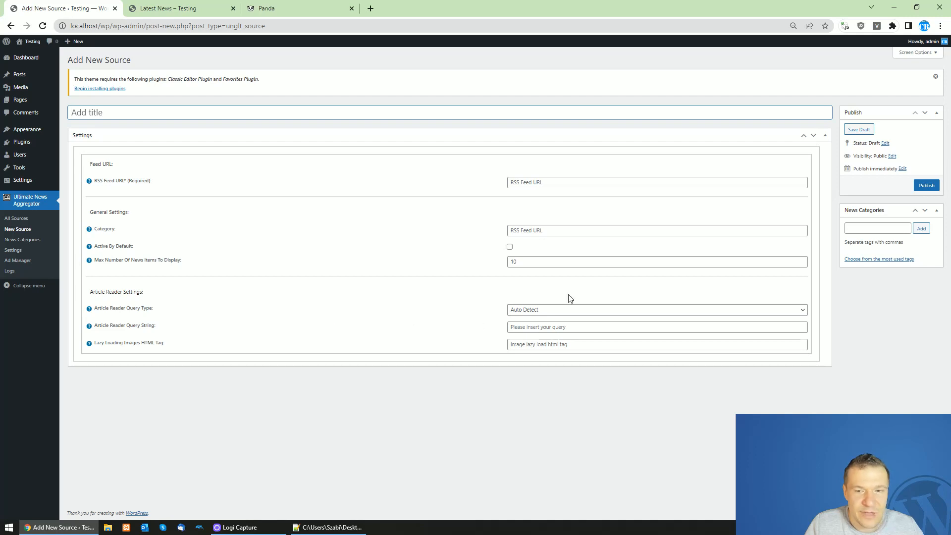
- Examine the RSS Feed URL, Category and other general settings of the new source form
left_click(524, 183)
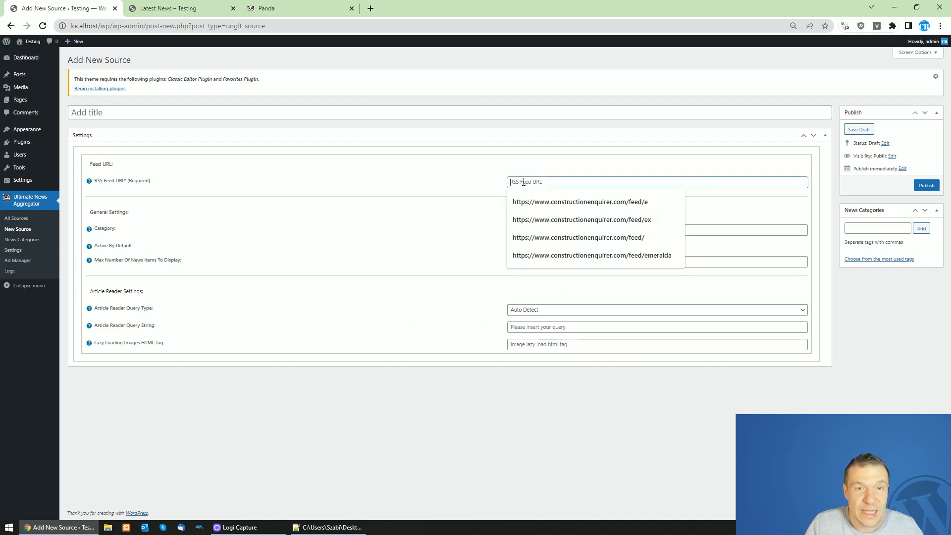
left_click(441, 153)
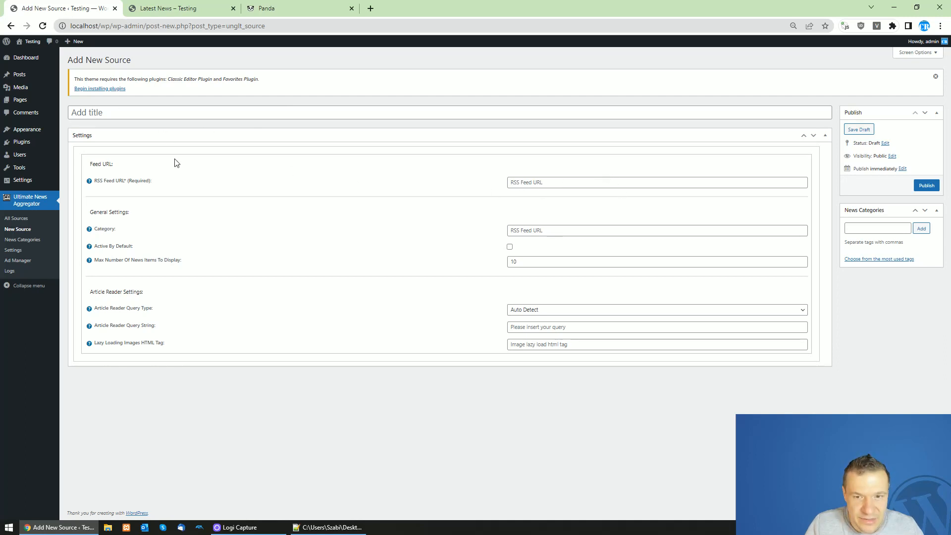
left_click(532, 231)
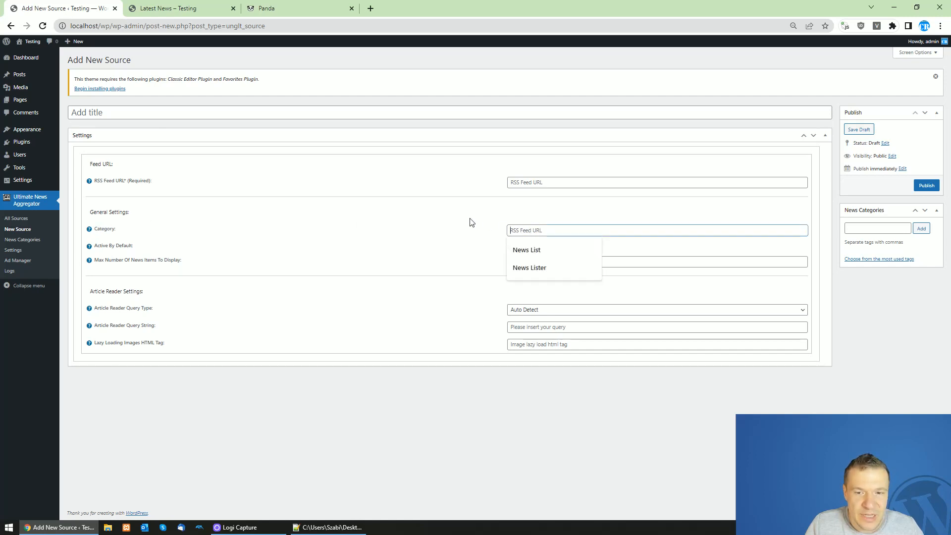
left_click(470, 220)
mouse_move(90, 247)
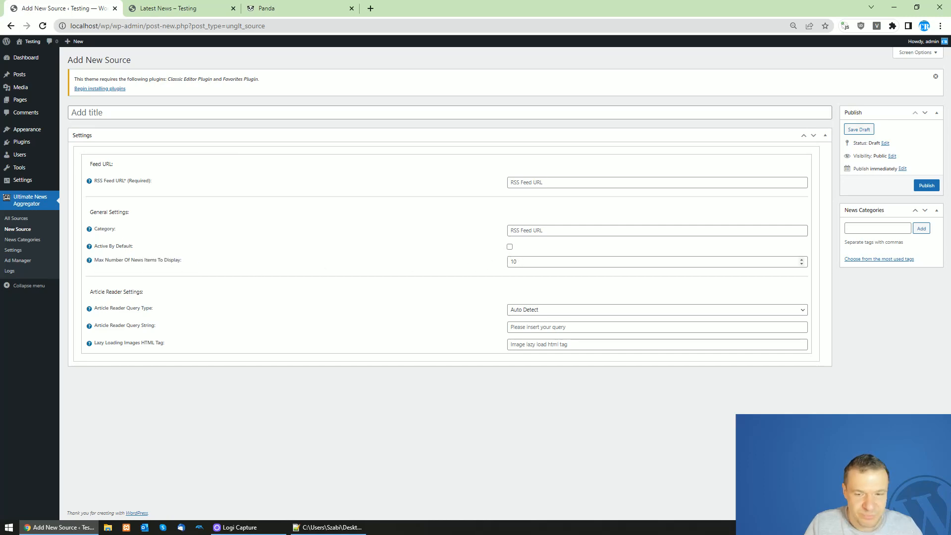
- Check the Latest News article list, and view the Article Reader Query Type options in the new source form
left_click(174, 8)
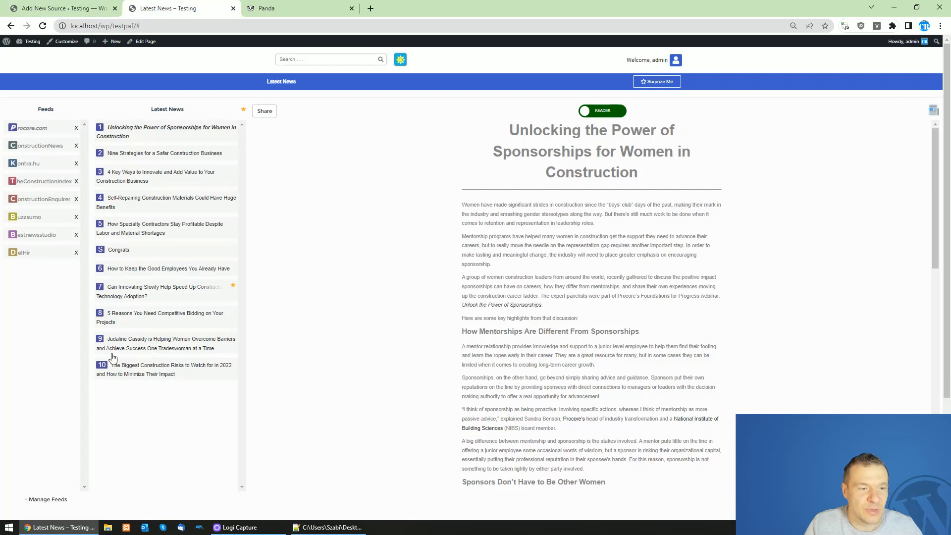
left_click(94, 8)
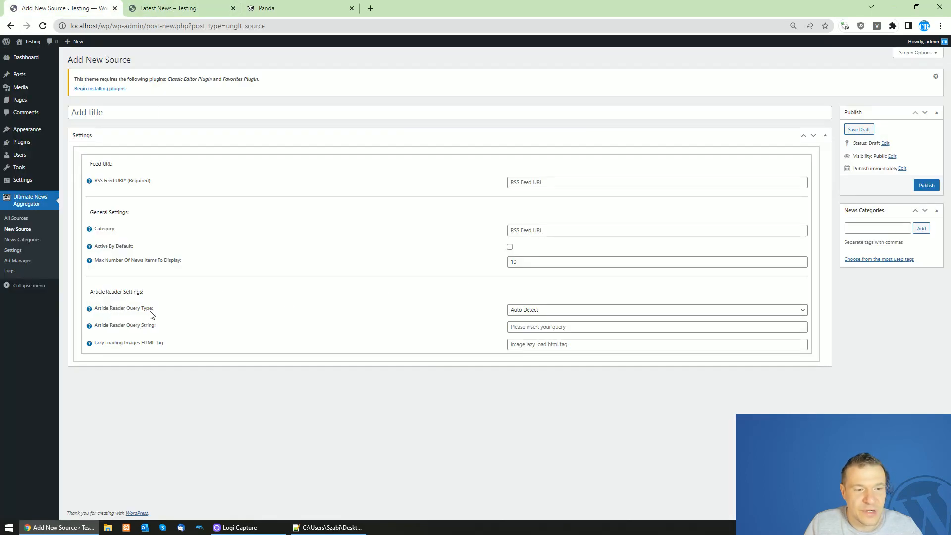
left_click(528, 310)
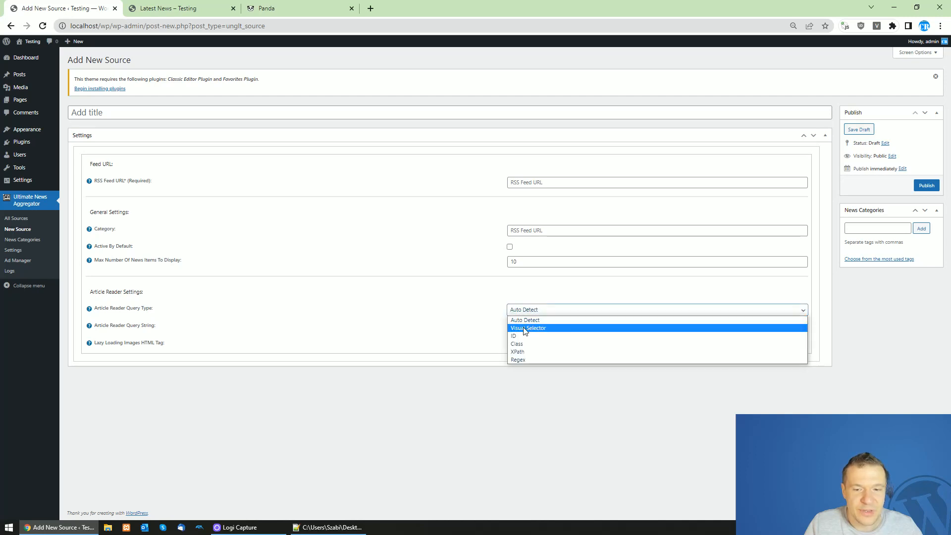
left_click(450, 362)
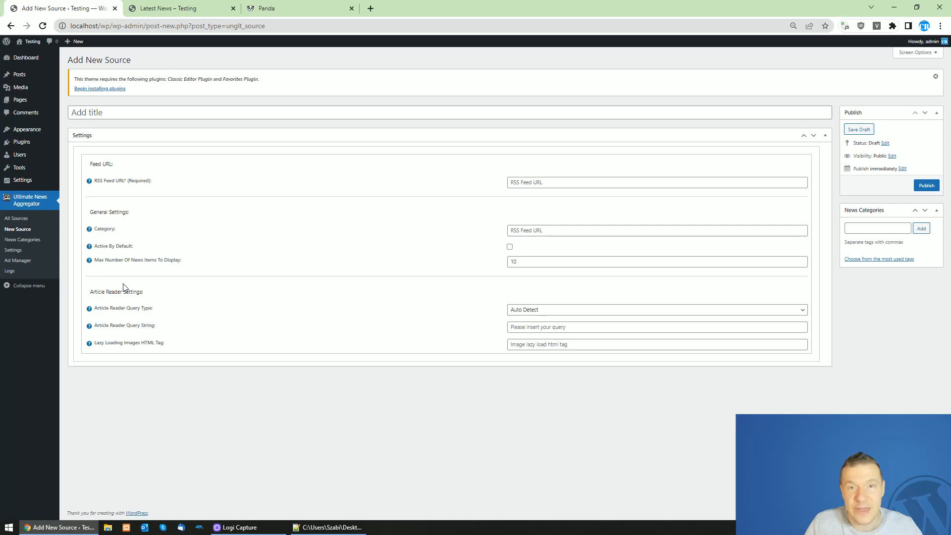
- Compare the article reader and feed list on the Latest News page with the new source form
left_click(146, 6)
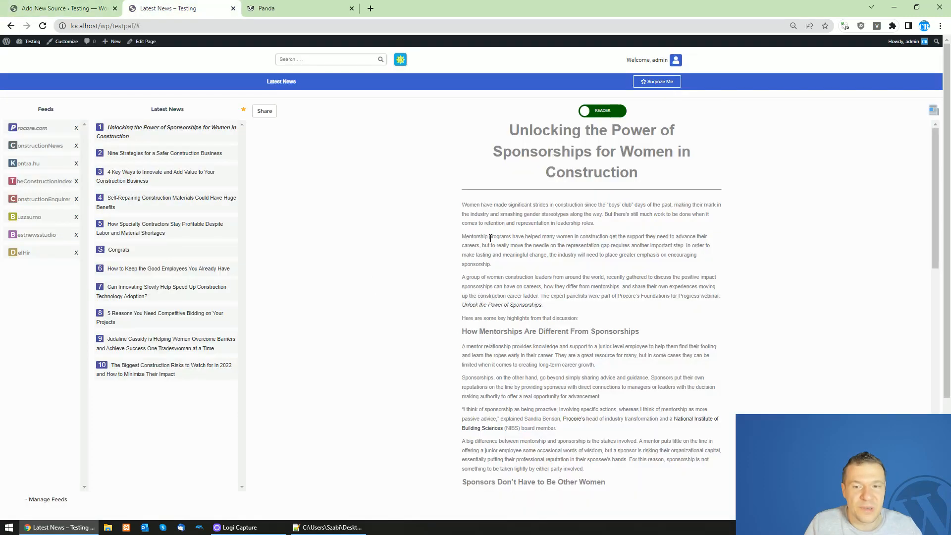
left_click(99, 5)
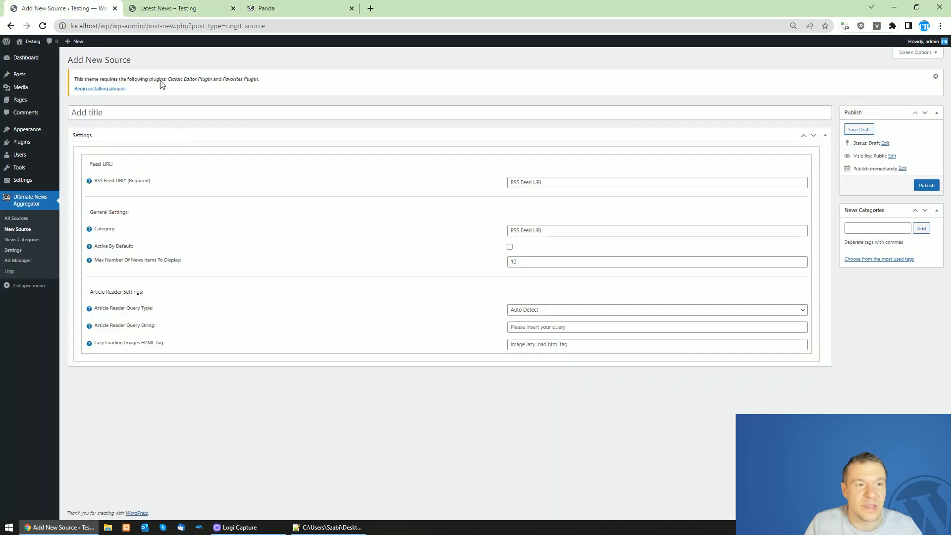
left_click(163, 5)
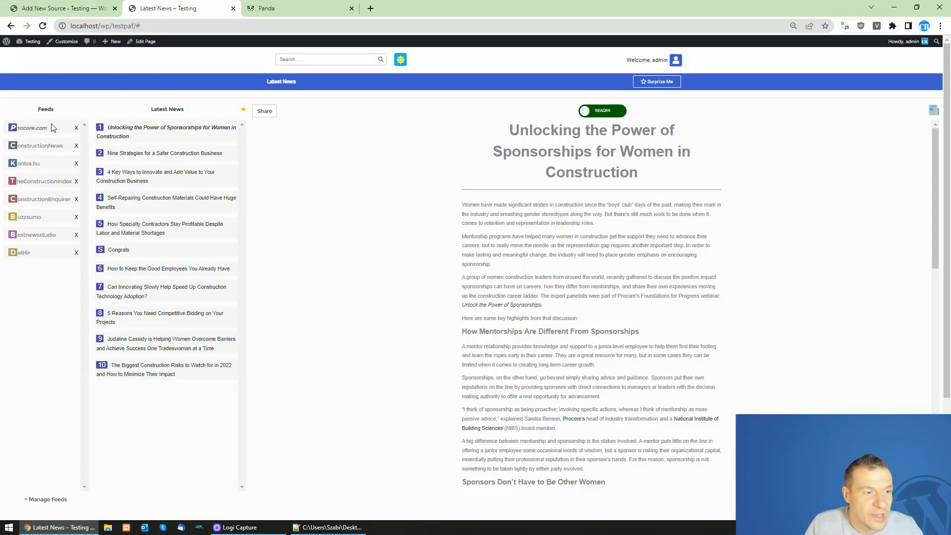
left_click(46, 29)
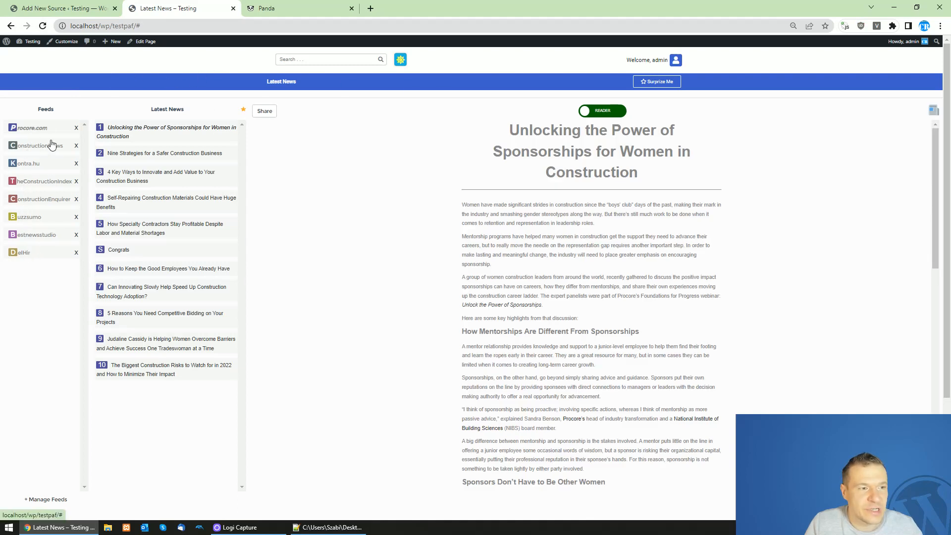
left_click(63, 8)
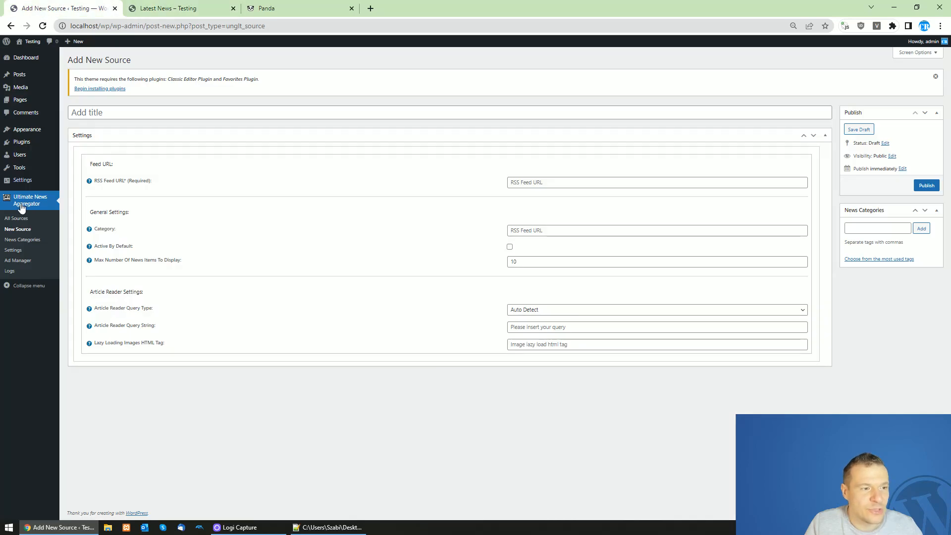
- Open the Express.co.uk source for editing and check its title against the feeds on the Latest News page
left_click(16, 219)
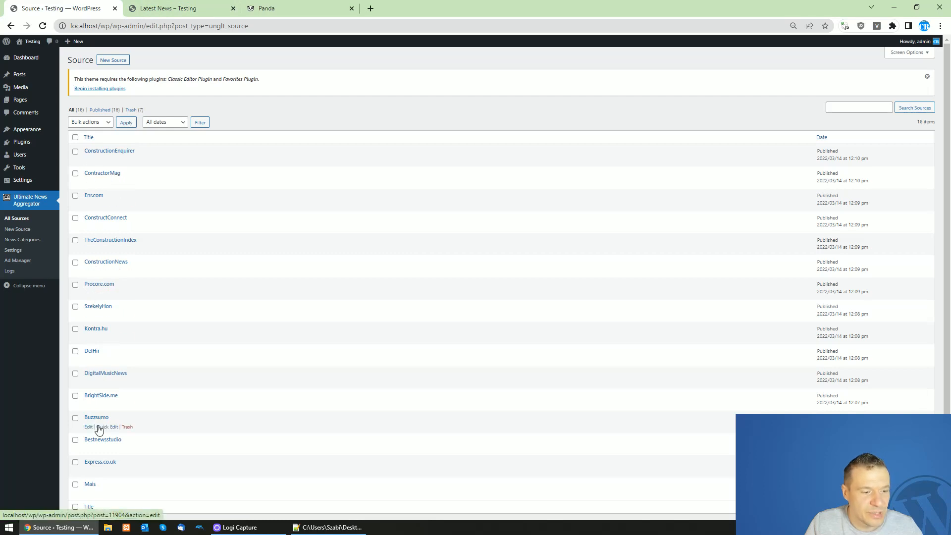
left_click(98, 462)
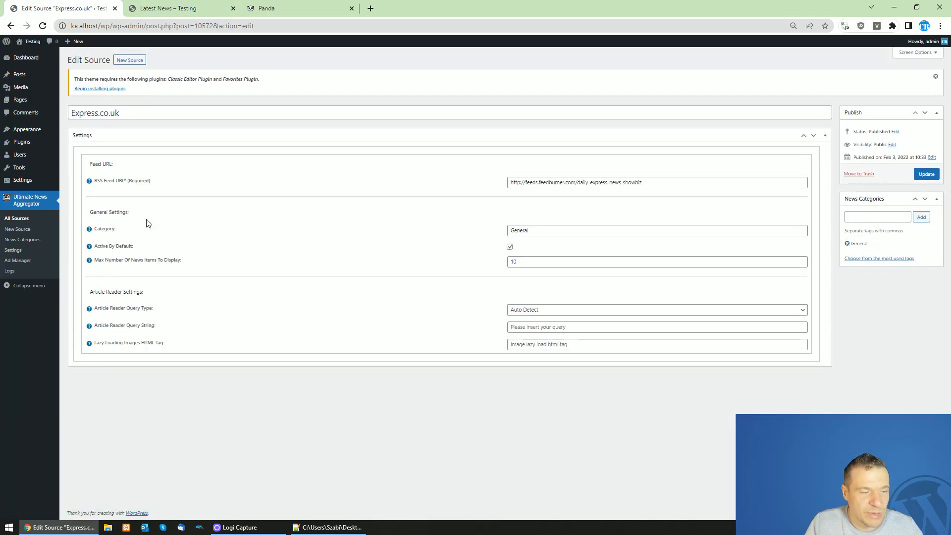
left_click_drag(121, 114, 70, 113)
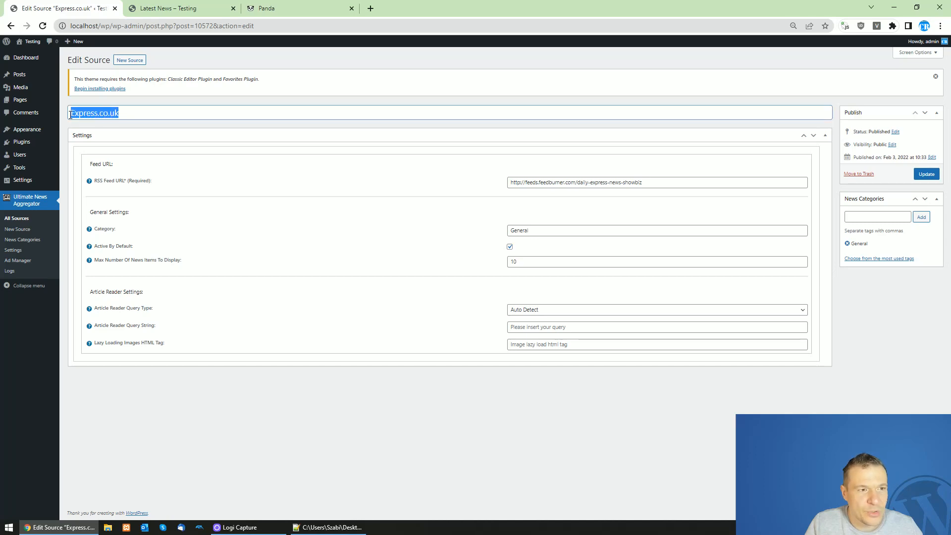
left_click(145, 7)
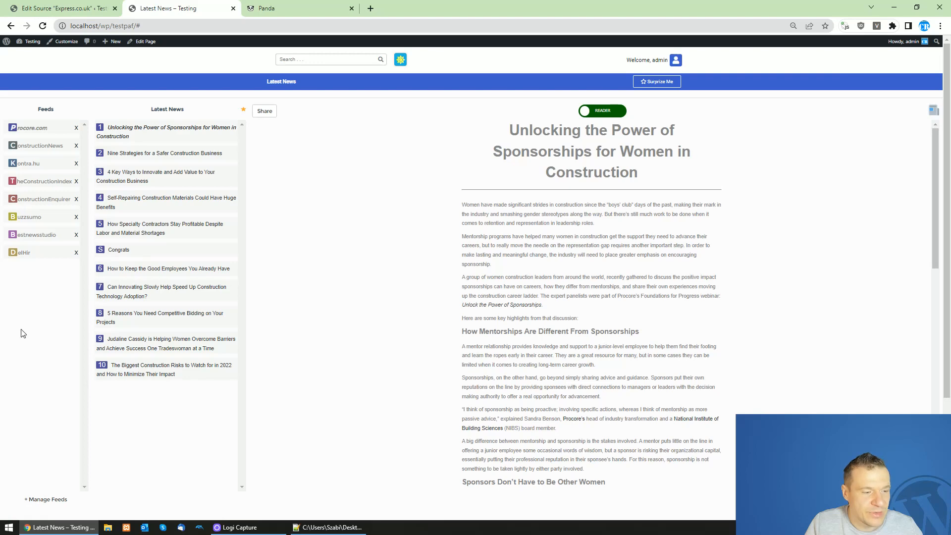
left_click(60, 8)
left_click(129, 7)
left_click(45, 8)
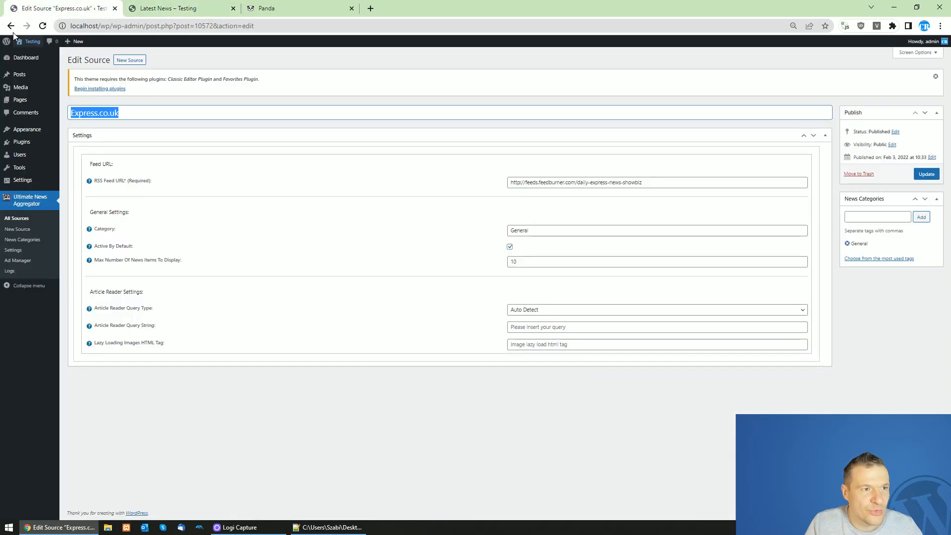
- Open the Buzzsumo source for editing and compare its title and RSS feed URL with the Latest News page
left_click(11, 25)
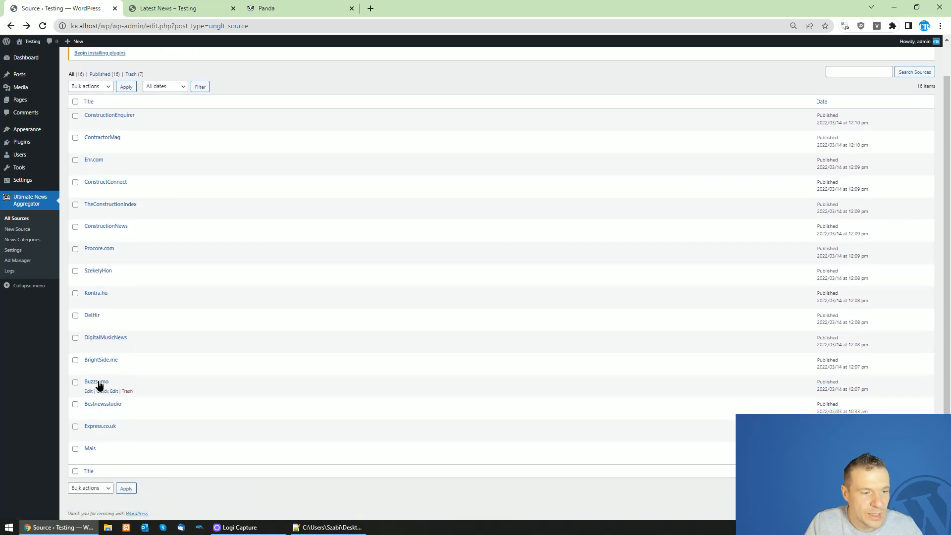
left_click(99, 384)
double_click(96, 112)
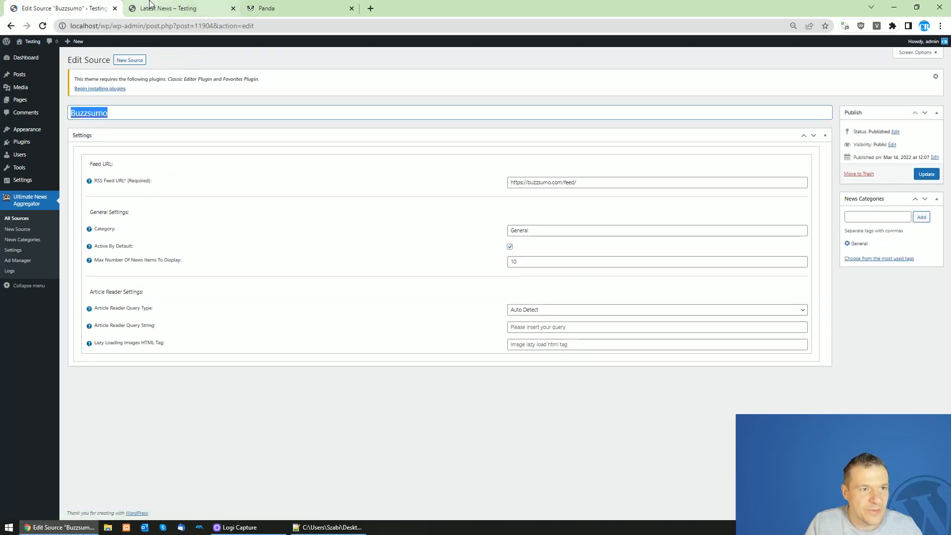
left_click(149, 6)
key("ctrl+shift+Tab")
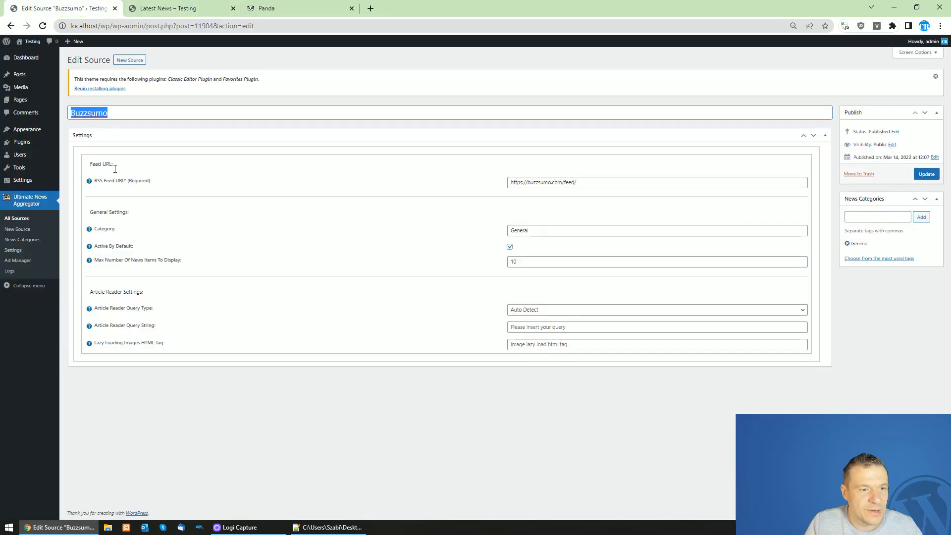
triple_click(541, 183)
left_click(163, 8)
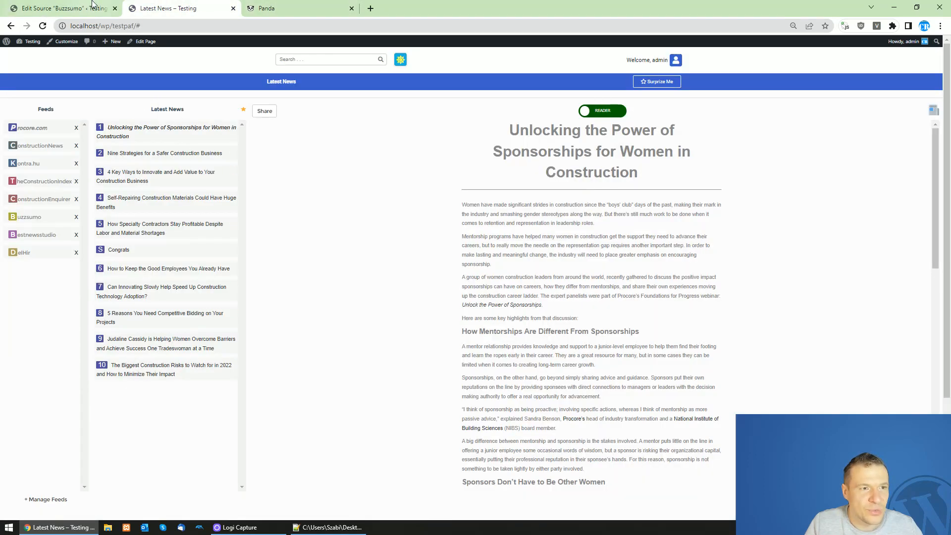
key("ctrl+shift+Tab")
key("ctrl+Tab")
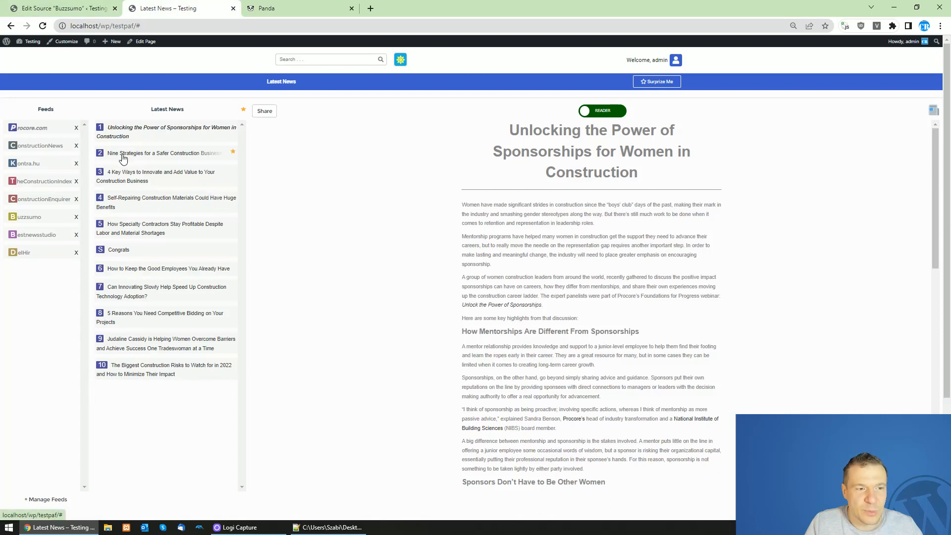
- Open the article "4 Key Ways to Innovate and Add Value to Your Construction Business" and look through it in Original view
left_click(135, 177)
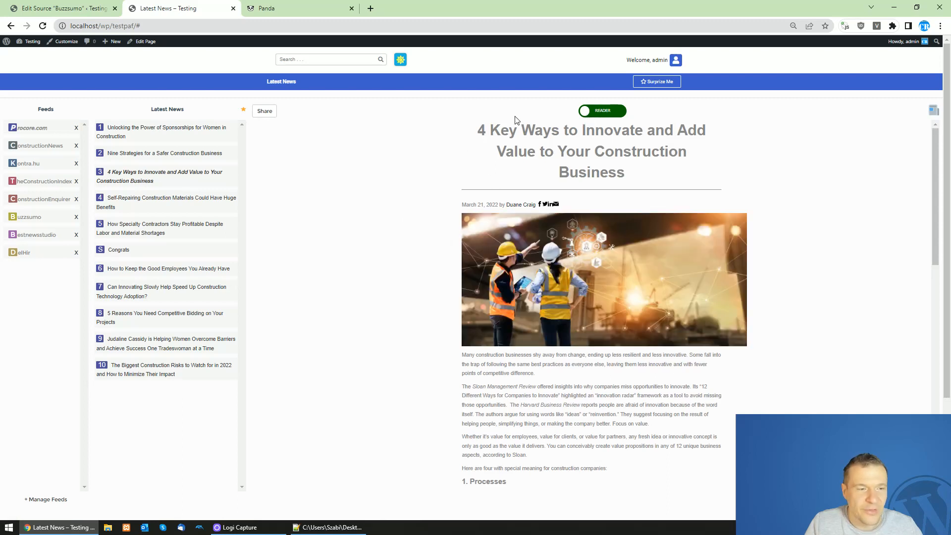
left_click(600, 113)
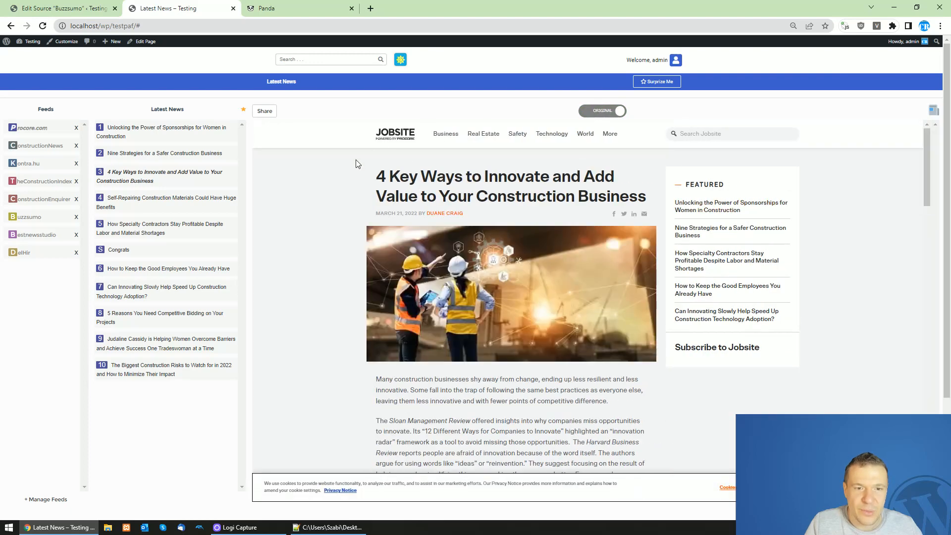
scroll(465, 233, "down", 12)
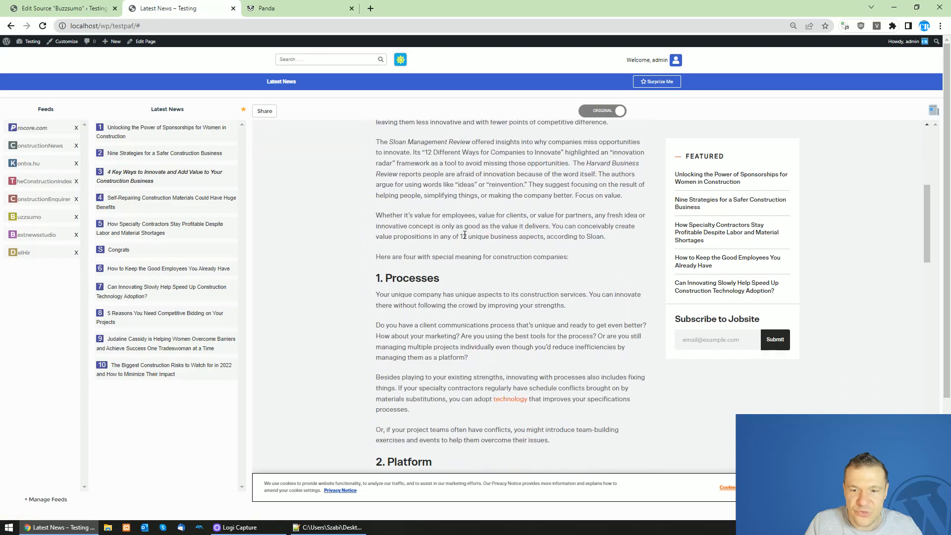
scroll(464, 234, "down", 15)
scroll(474, 218, "up", 18)
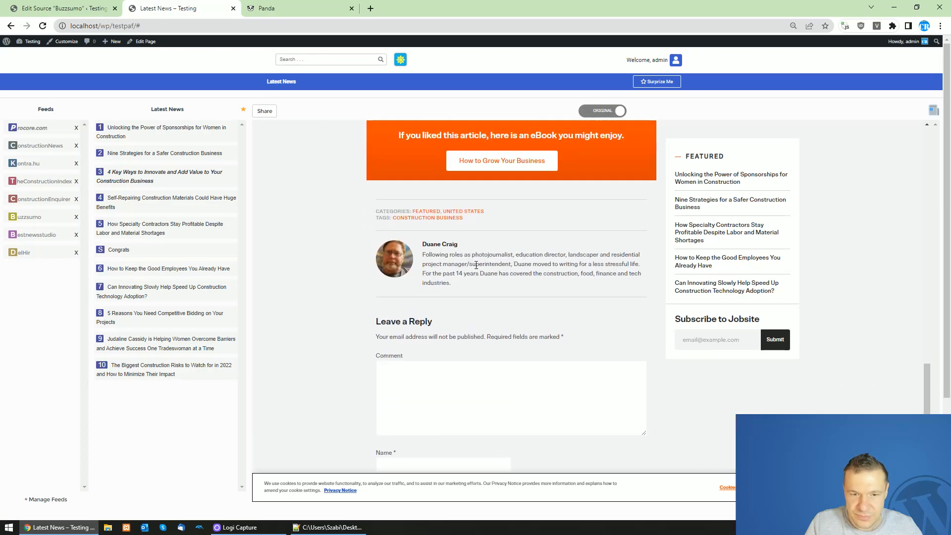
scroll(477, 273, "up", 12)
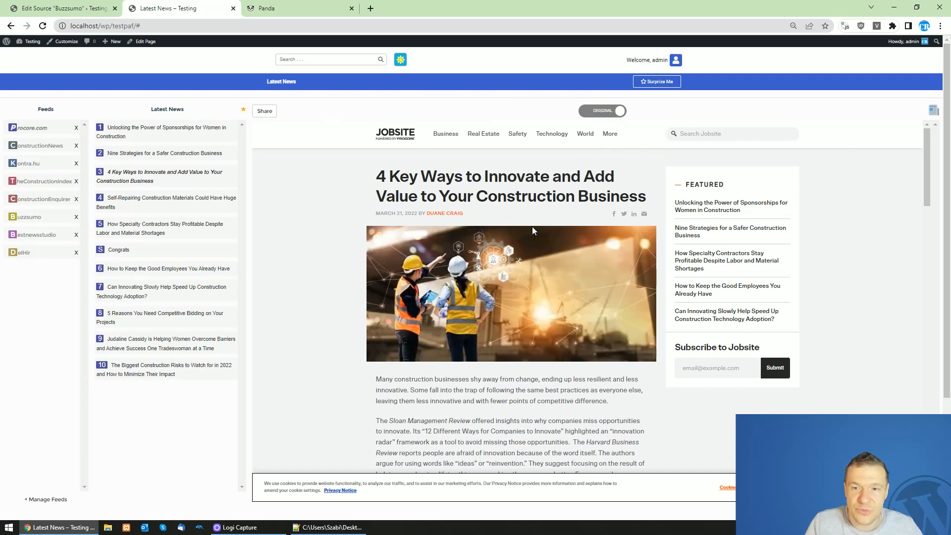
- Compare the Reader and Original views of the "4 Key Ways to Innovate" article and look through it in Reader view
left_click(599, 114)
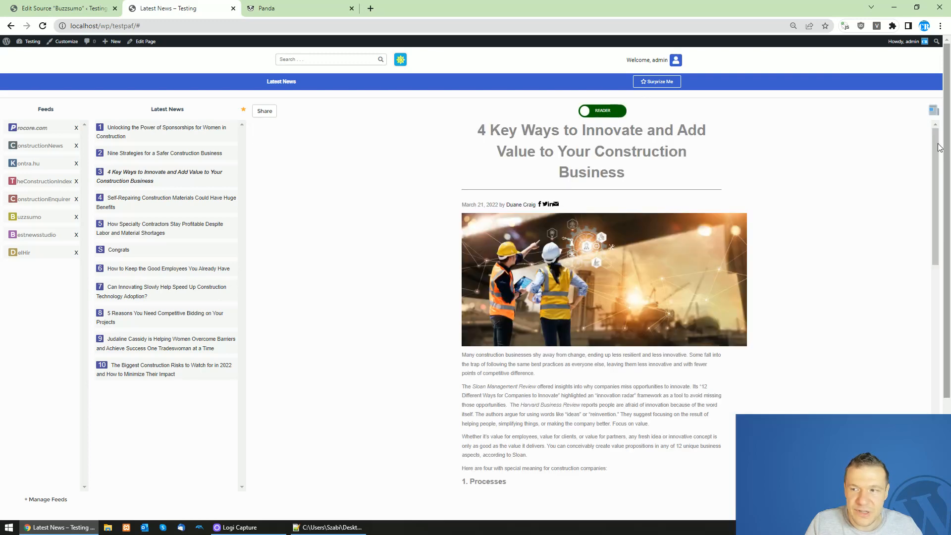
left_click(939, 308)
left_click_drag(940, 308, 940, 154)
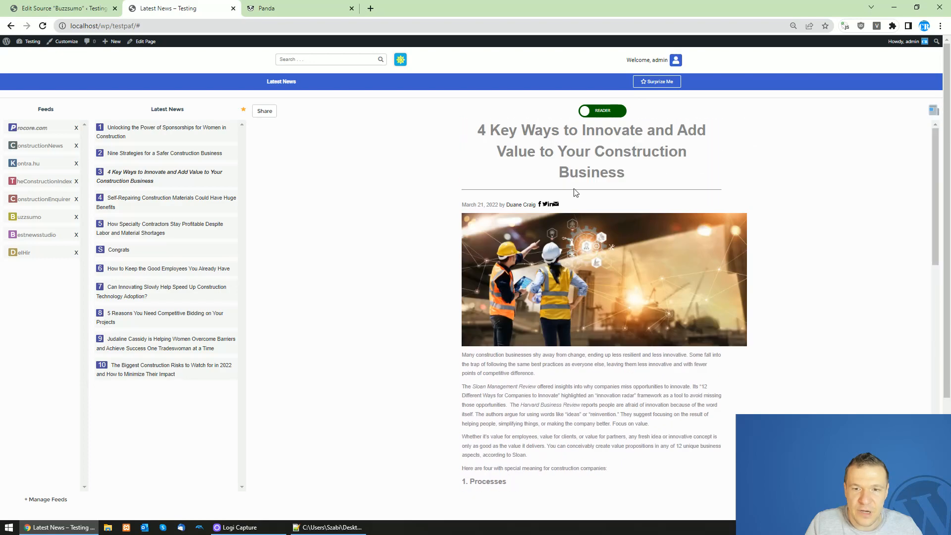
left_click(583, 113)
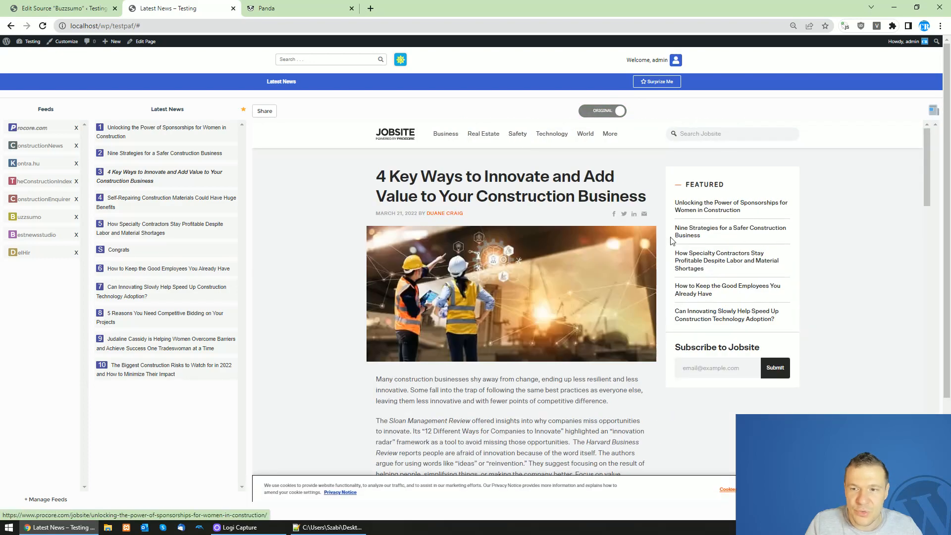
left_click_drag(926, 187, 927, 149)
left_click(604, 115)
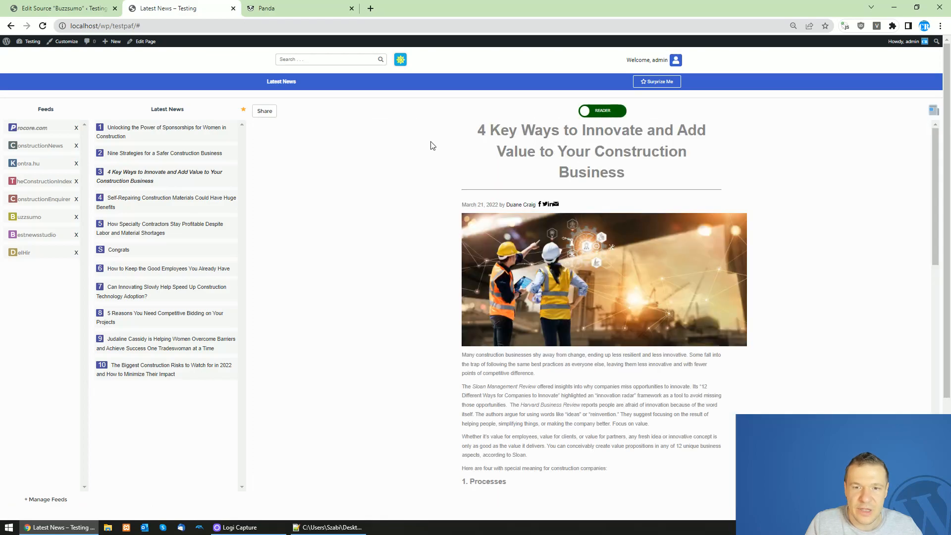
scroll(686, 346, "down", 4)
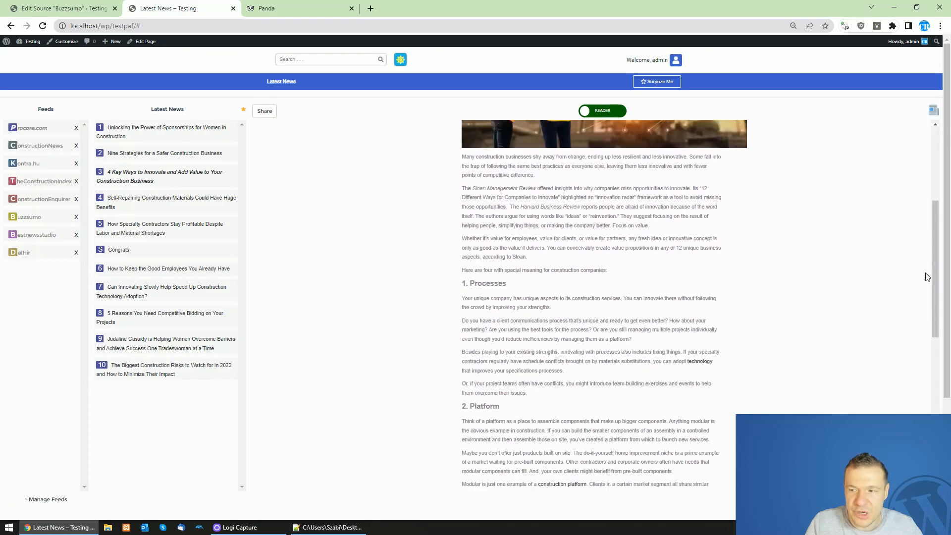
left_click_drag(927, 277, 927, 421)
left_click_drag(927, 387, 919, 177)
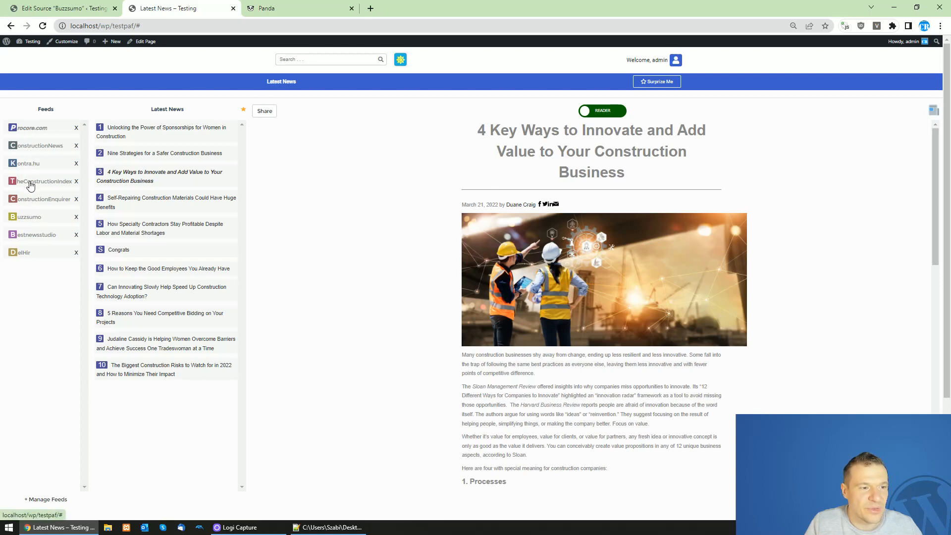
- Open the Buzzsumo feed and look through its first article and the news list beside it
left_click(30, 218)
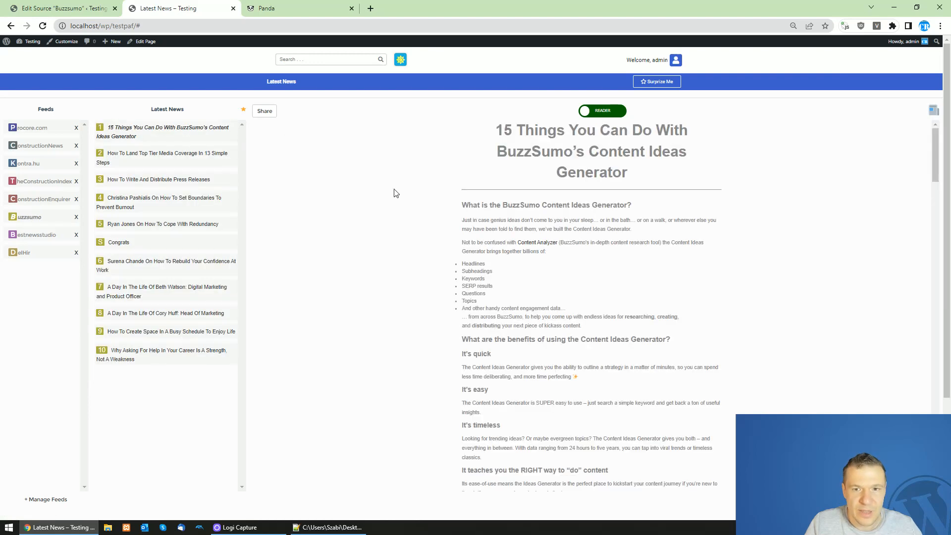
scroll(526, 242, "down", 5)
scroll(629, 308, "up", 5)
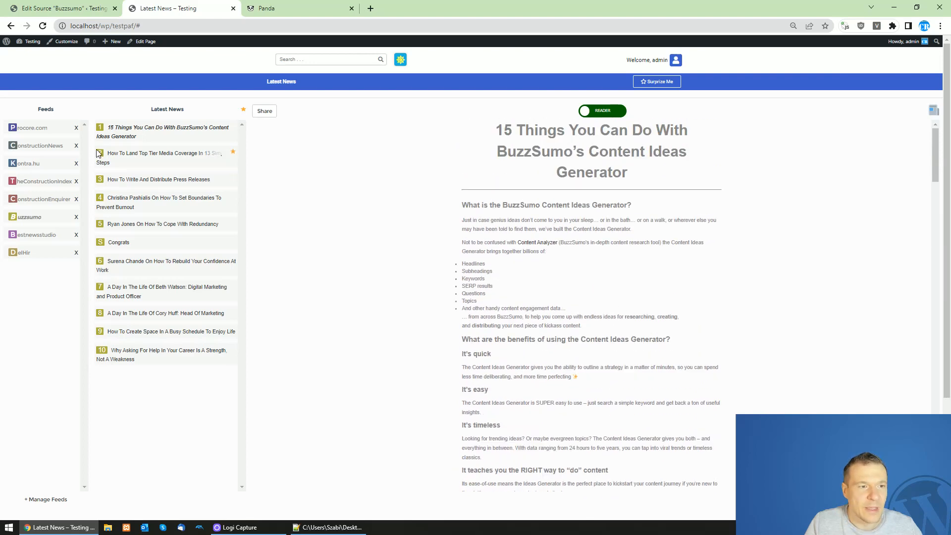
mouse_move(212, 132)
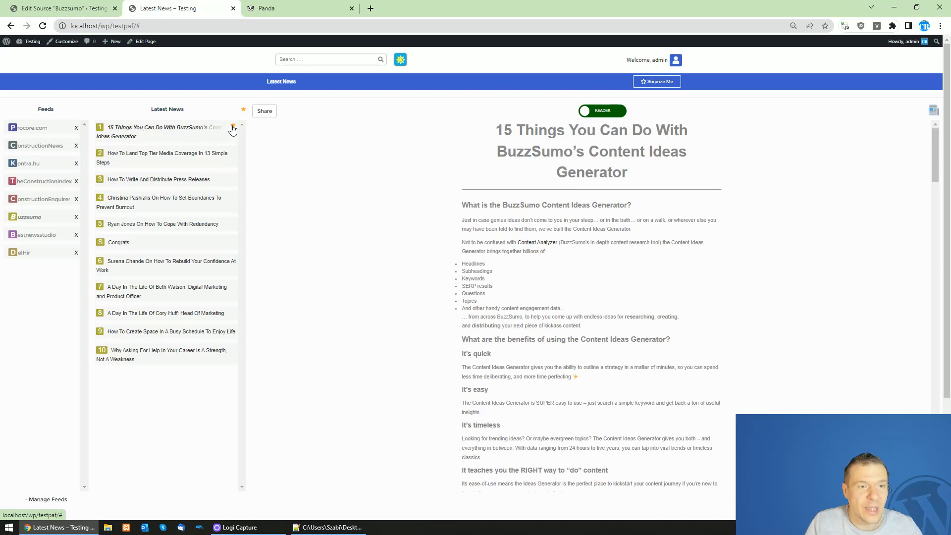
- Open the Latest News page, localhost/wp/testpaf/#, in a new Incognito window
left_click(200, 29)
key("ctrl+c")
left_click(940, 26)
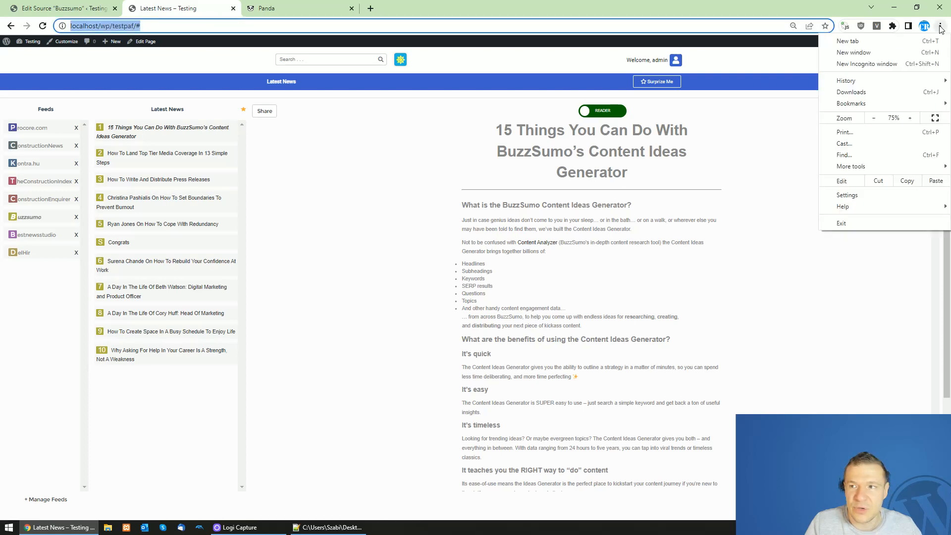
left_click(889, 63)
key("ctrl+v")
key("Return")
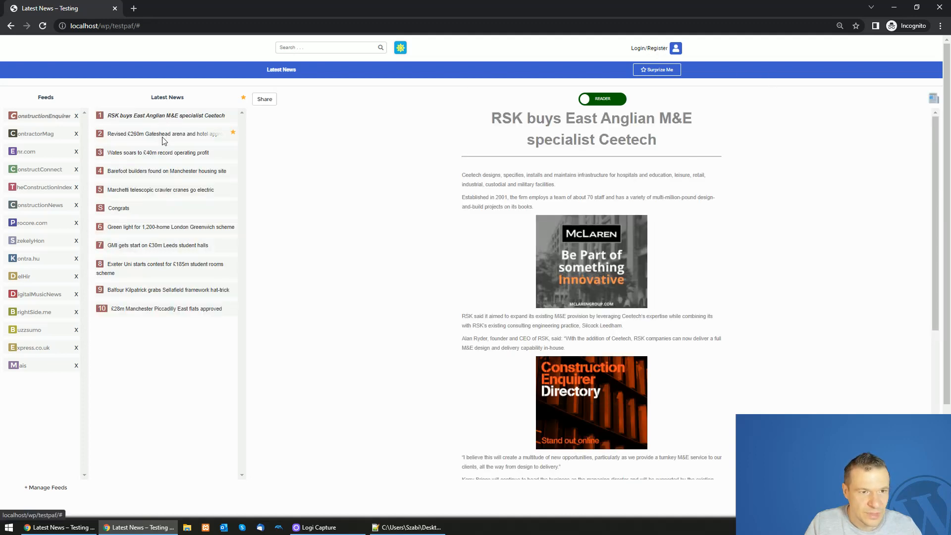
- Try to bookmark the first article while logged out, read the login notice and close it
left_click(235, 117)
left_click_drag(408, 100, 550, 105)
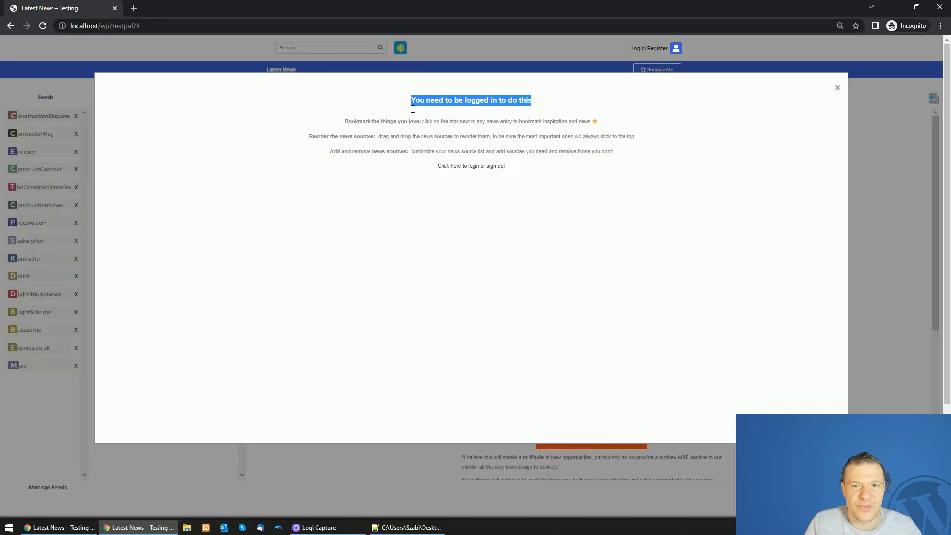
left_click_drag(340, 121, 471, 166)
left_click(490, 174)
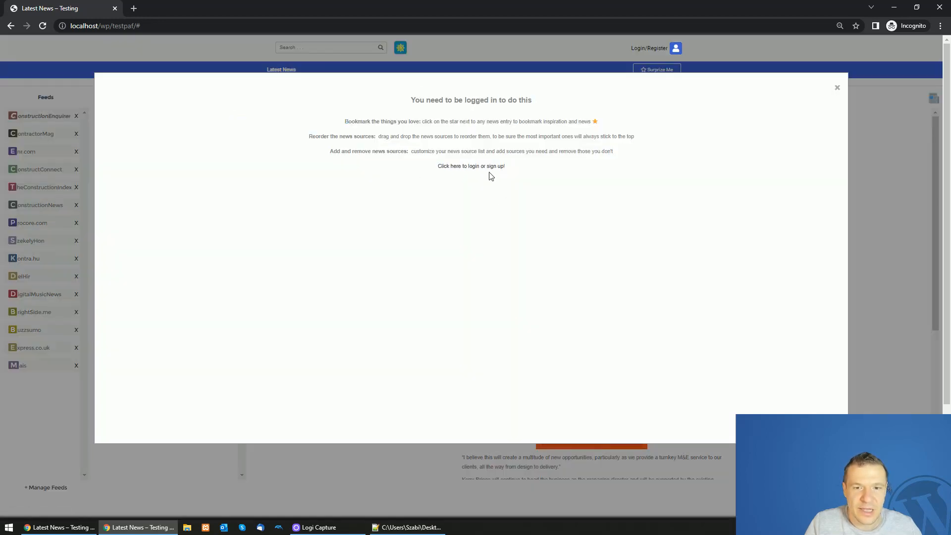
left_click(835, 89)
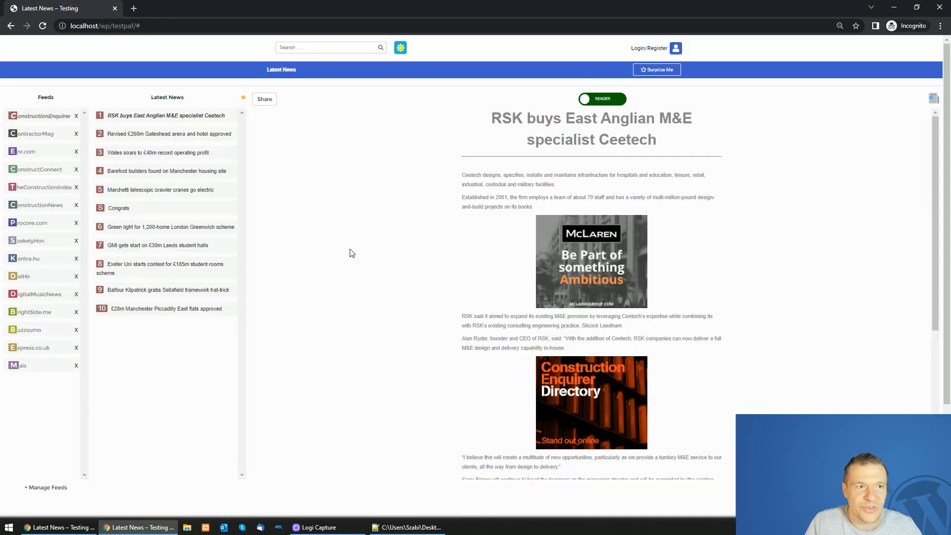
- Bookmark Buzzsumo articles 1, 3, 4 and 5 in the logged-in window, reload the page and reopen the Buzzsumo feed
left_click(60, 526)
mouse_move(221, 128)
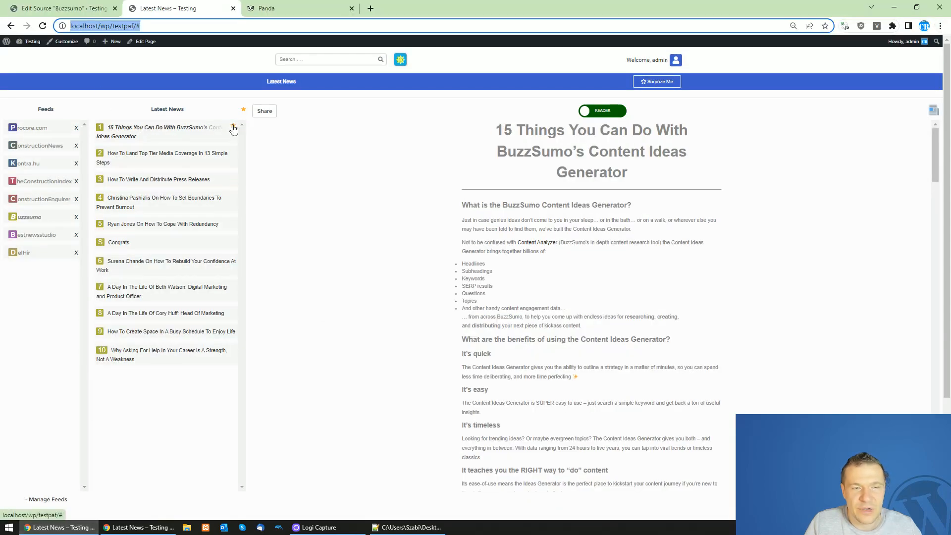
left_click(254, 143)
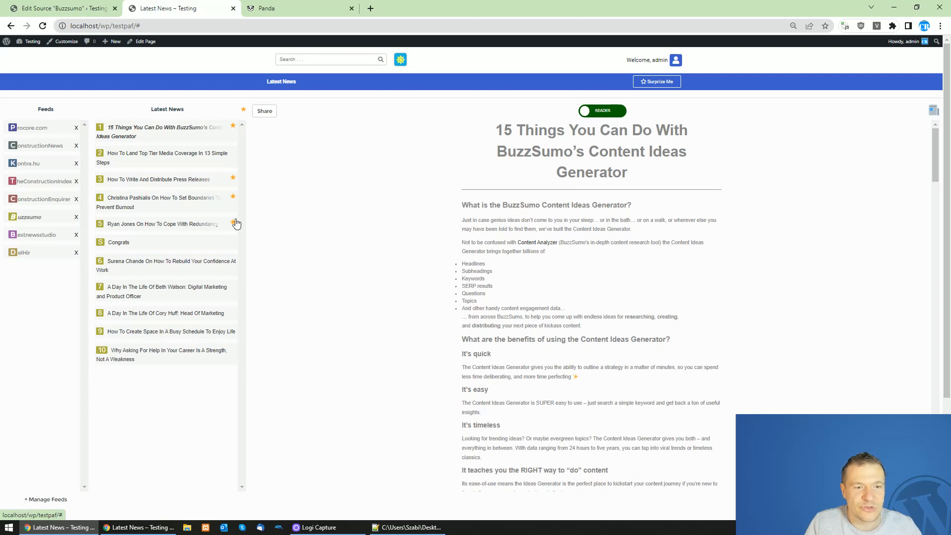
left_click(43, 26)
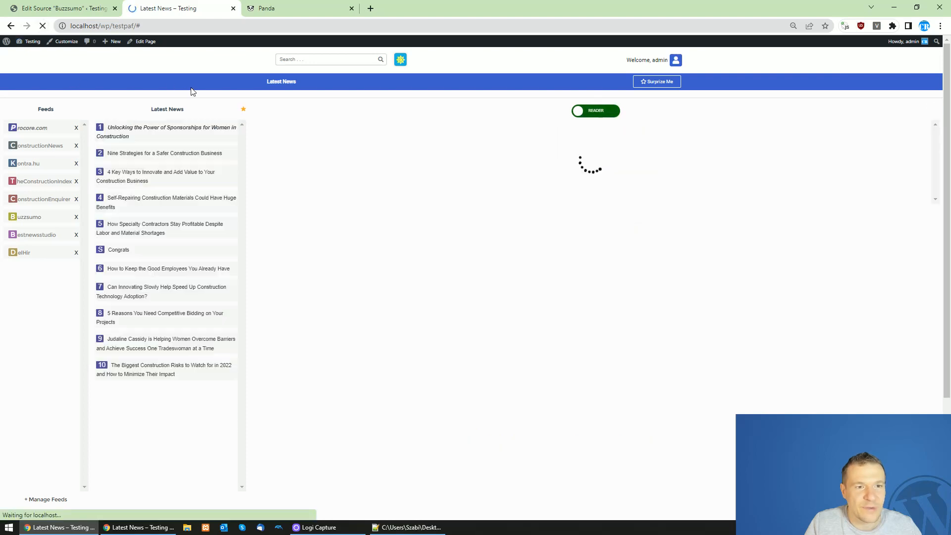
left_click(33, 218)
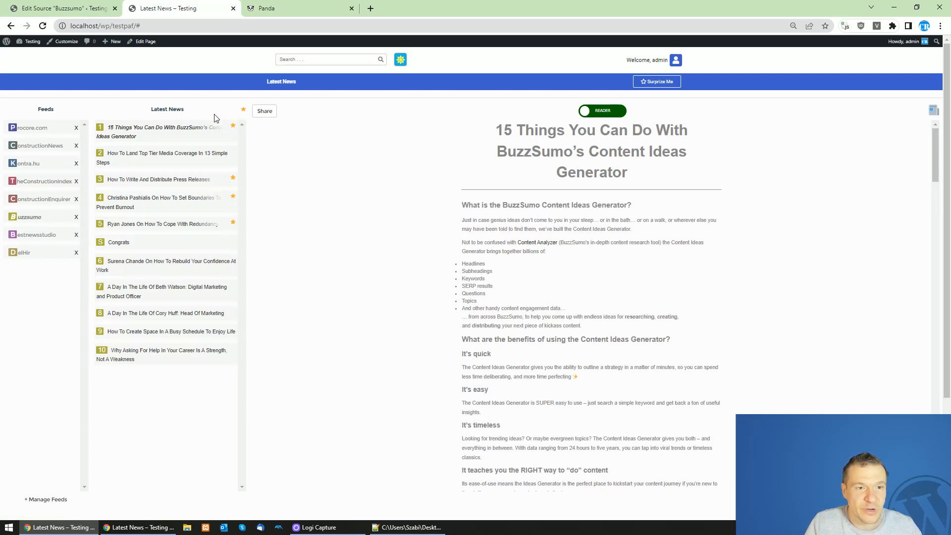
- Open the bookmarks list, view the bookmarked "15 Things You Can Do With BuzzSumo's Content Ideas Generator" article and close its page
left_click(244, 111)
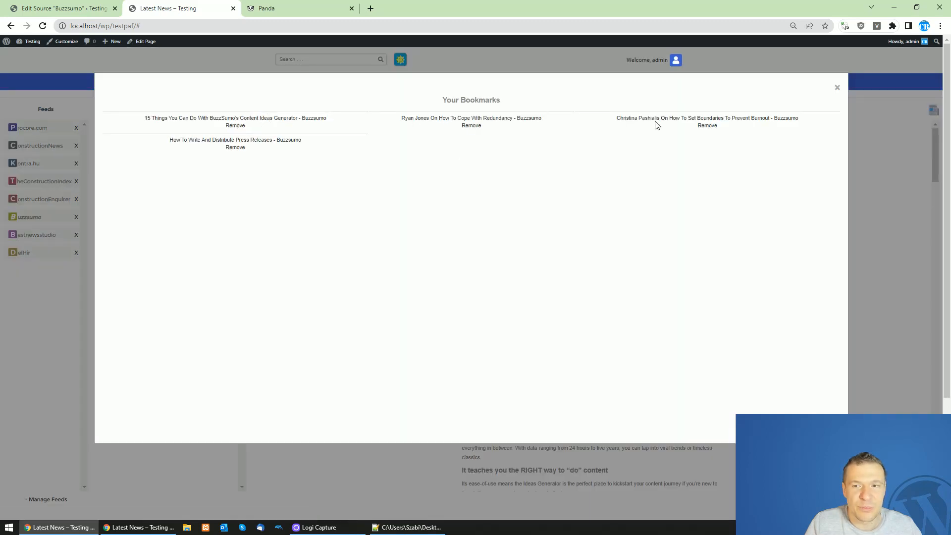
left_click(235, 118)
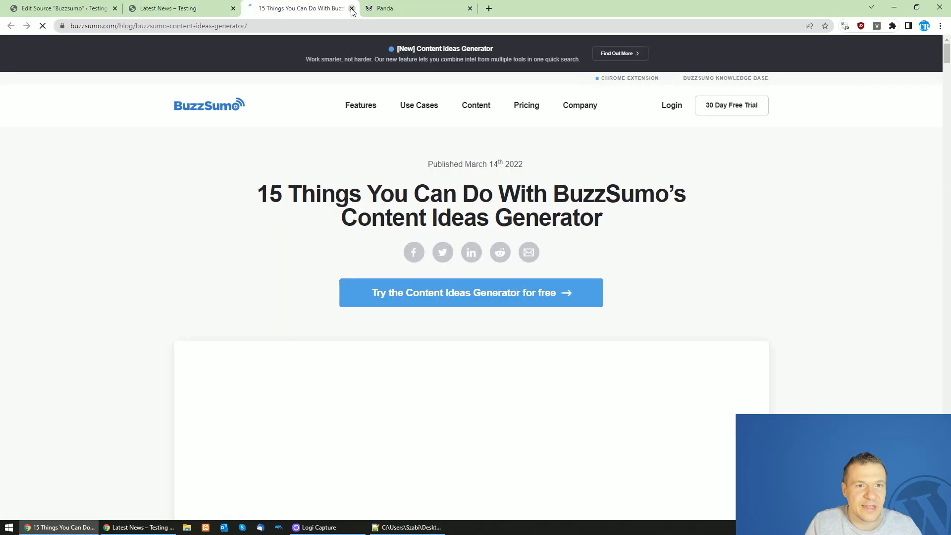
left_click(351, 8)
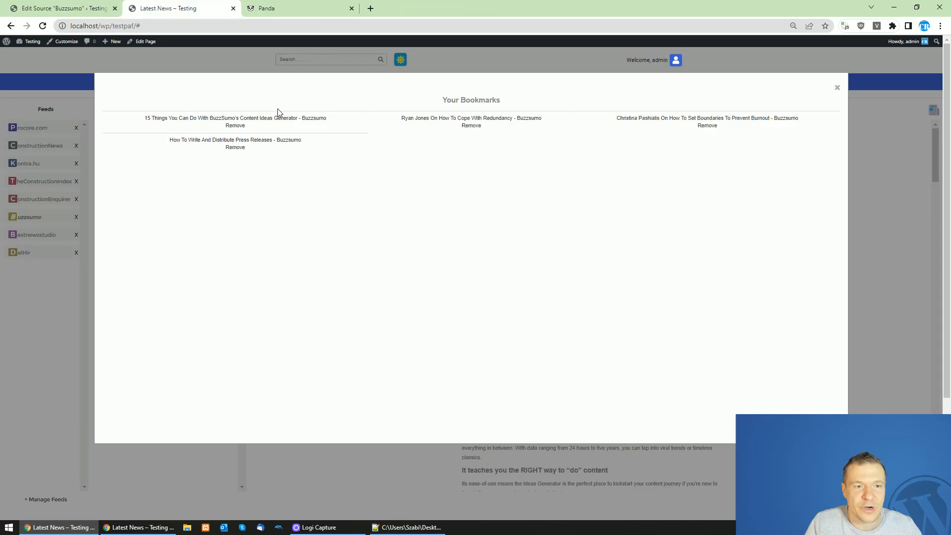
- Remove all four bookmarked articles, close the bookmarks list and reload the Latest News page
left_click(235, 126)
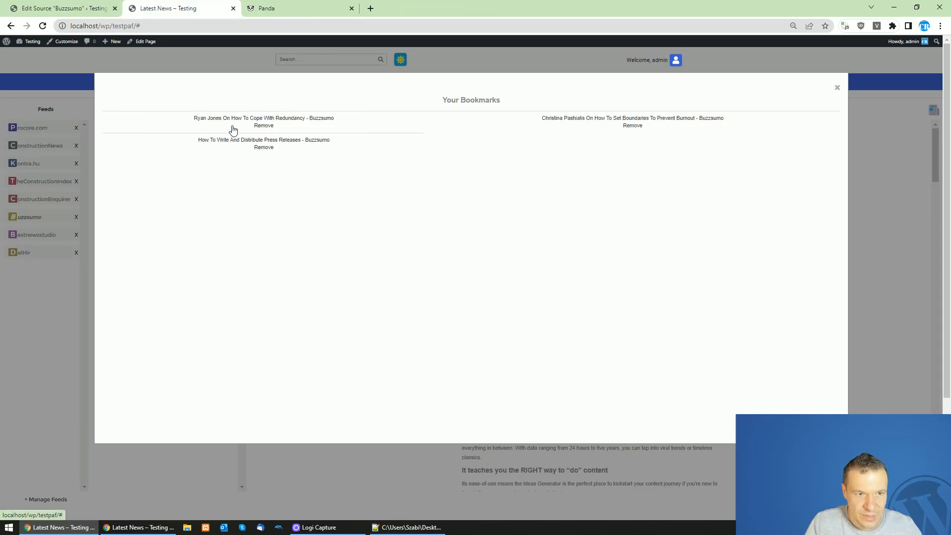
left_click(267, 127)
left_click(466, 149)
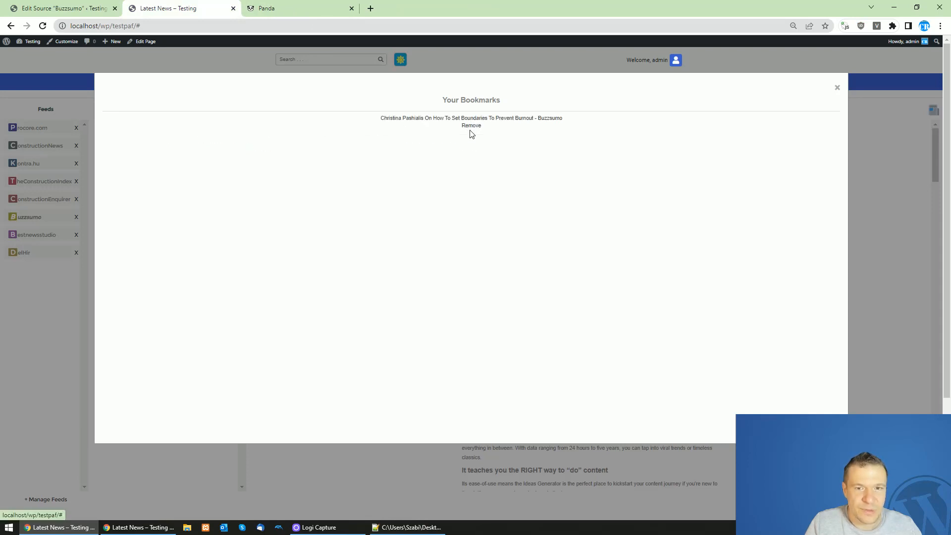
left_click(471, 126)
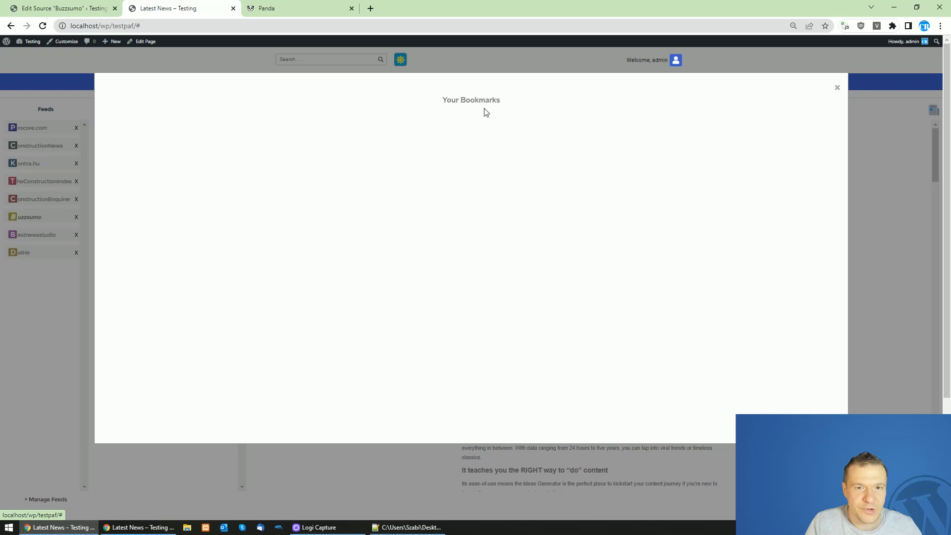
left_click(837, 88)
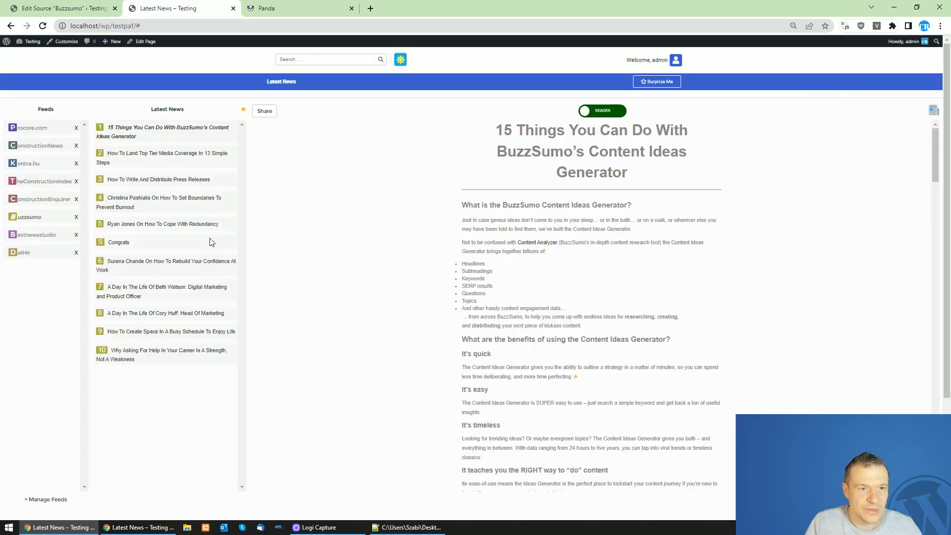
left_click(42, 26)
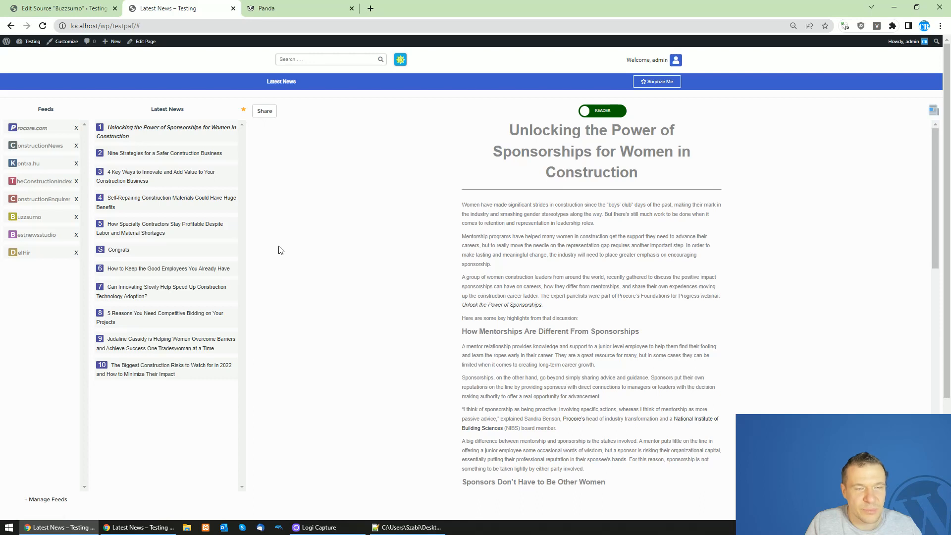
- Look at the sharing options for the open Procore article and check its Original and Reader views
left_click(264, 112)
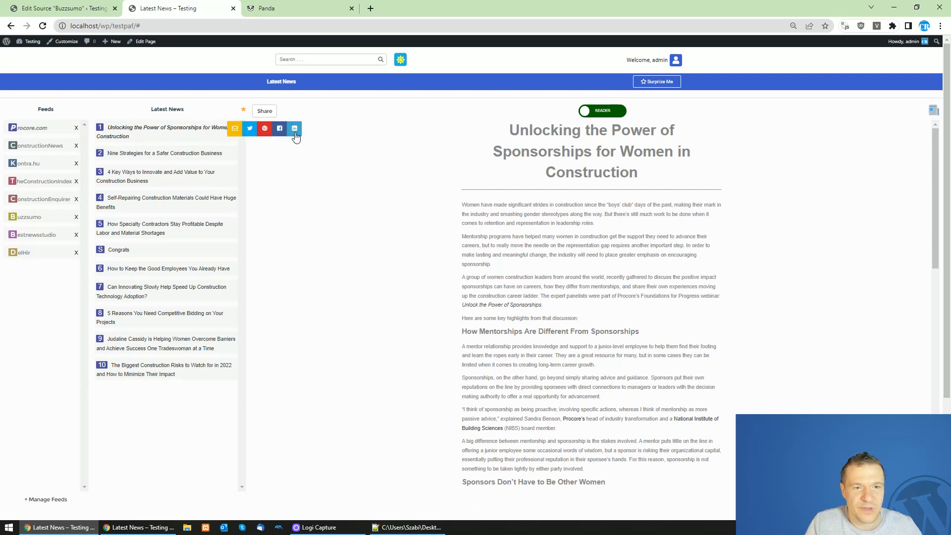
left_click(590, 112)
left_click(591, 112)
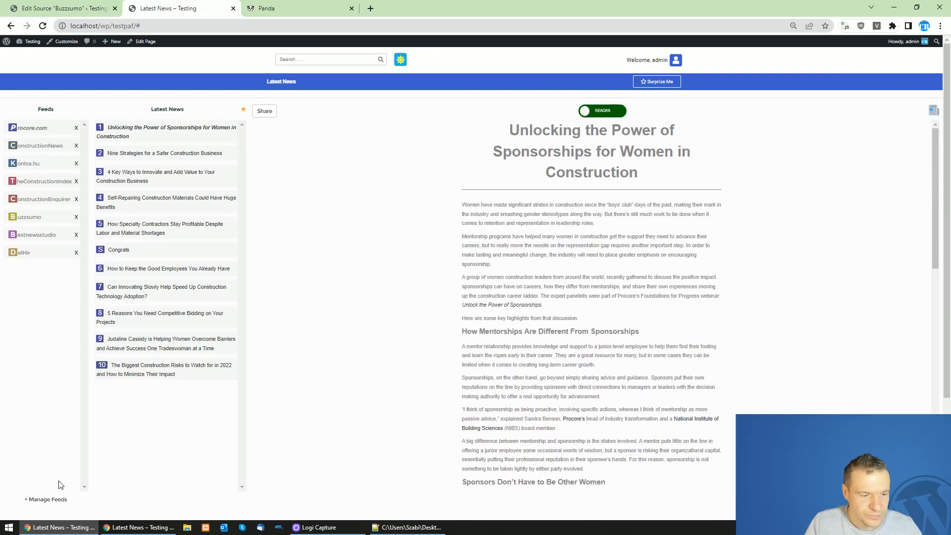
- Open feed management and examine the sources offered in the General and Breaking News categories
left_click(42, 502)
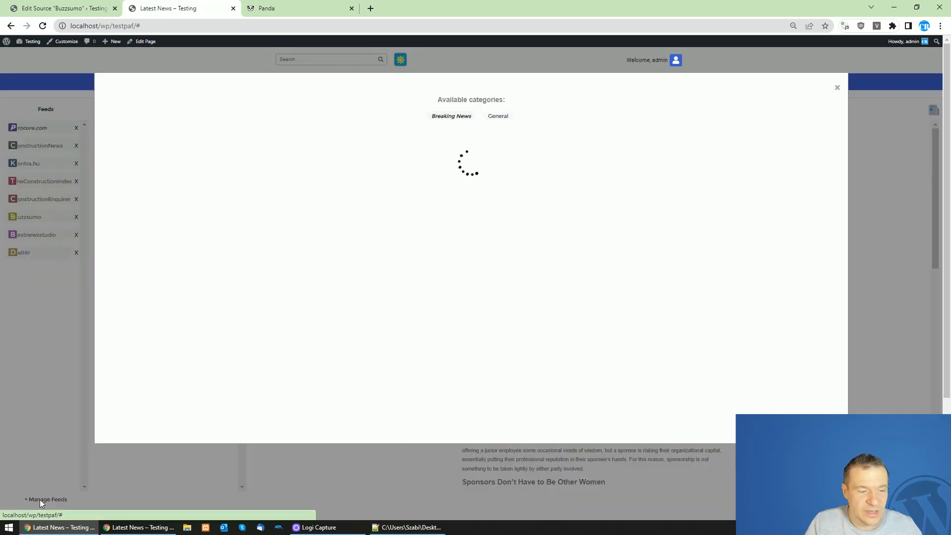
left_click(490, 120)
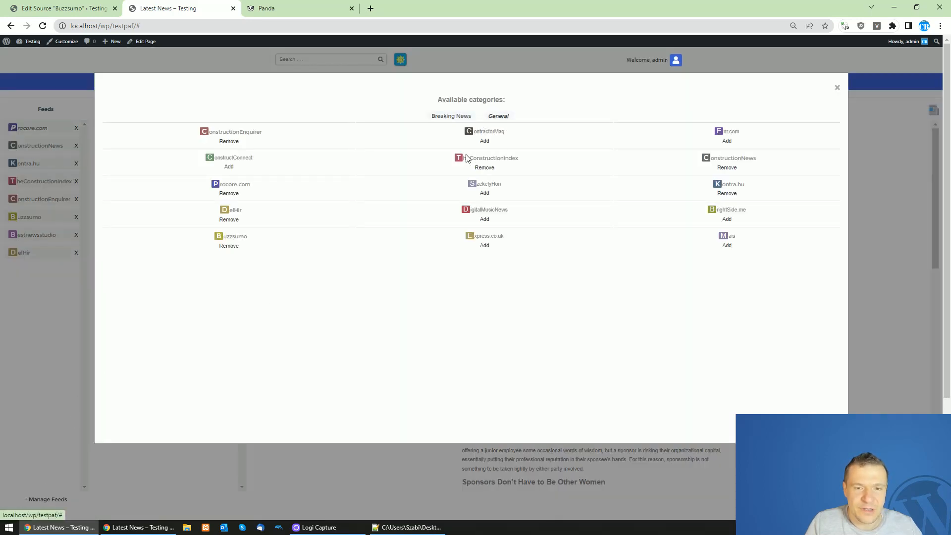
left_click_drag(212, 132, 273, 136)
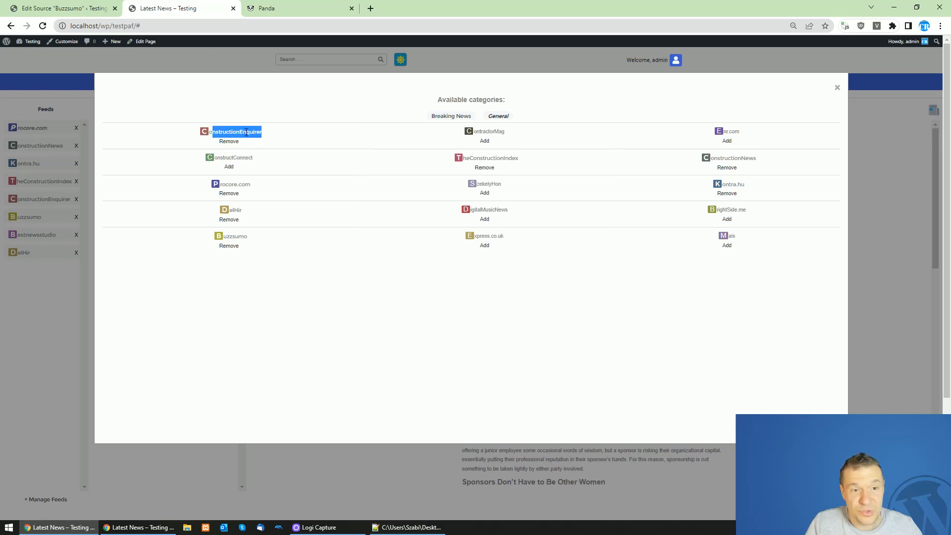
left_click(252, 140)
left_click(450, 118)
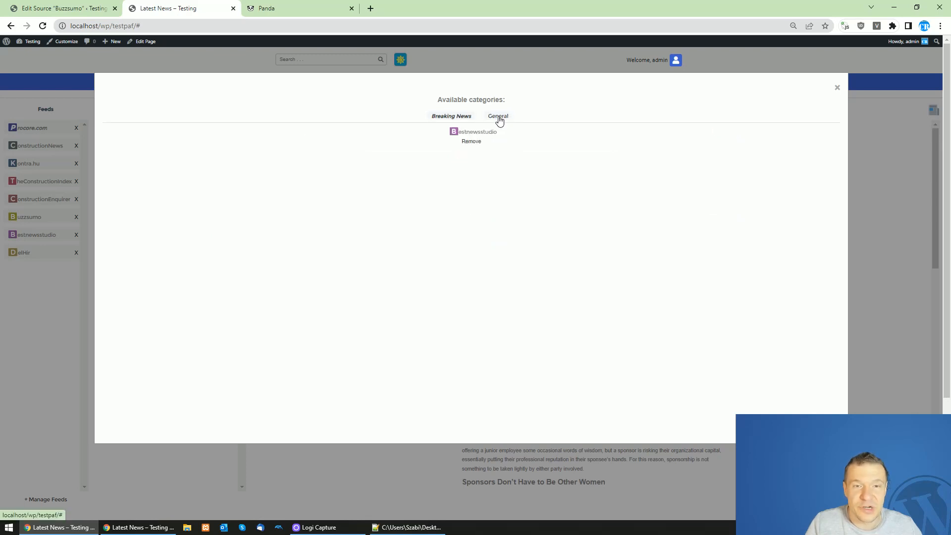
- View the plugin's News Categories in the WordPress admin and compare them with the categories in feed management
left_click(89, 7)
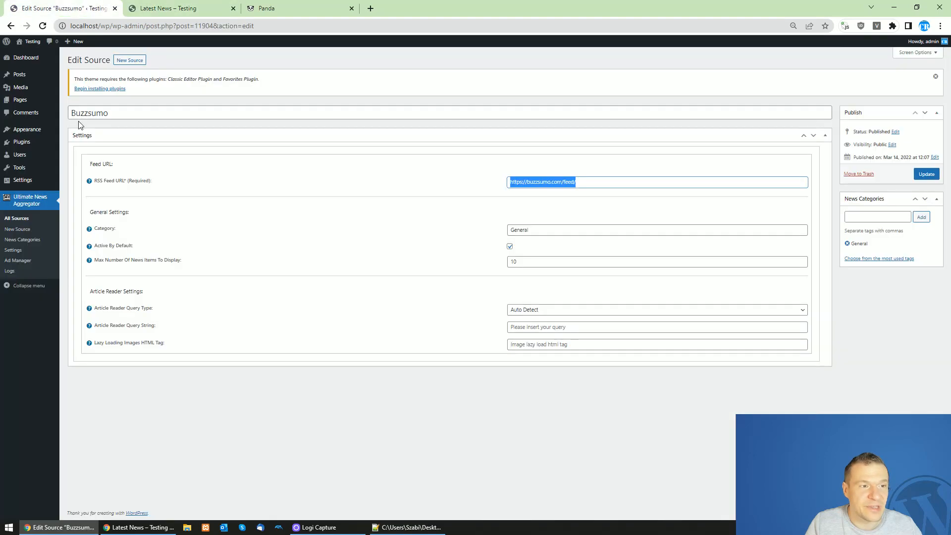
left_click(516, 209)
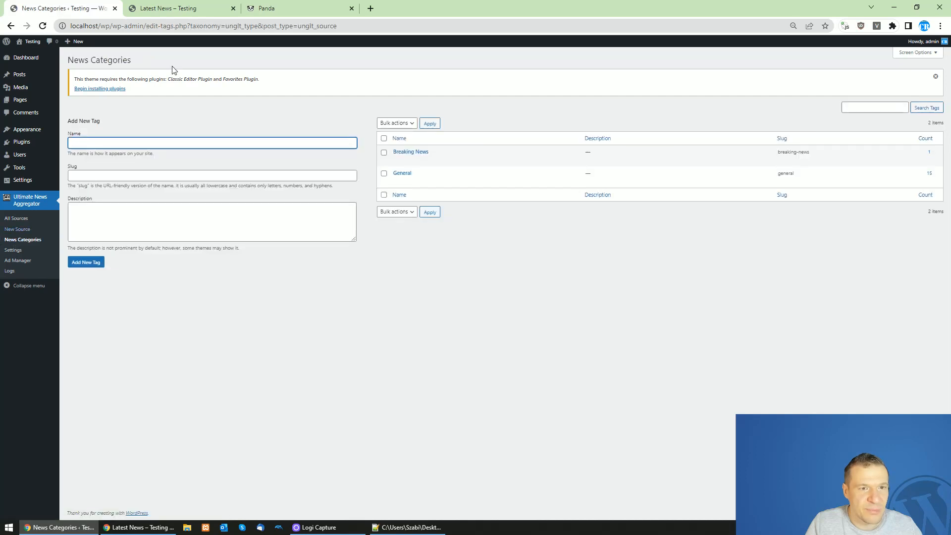
left_click(193, 3)
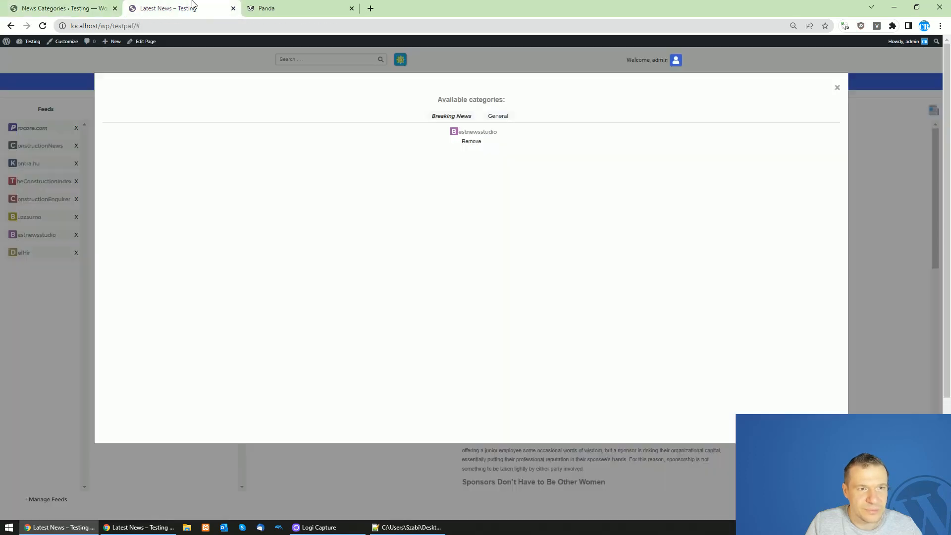
- Remove and re-add the Bestnewsstudio source in Breaking News and the Buzzsumo source in General
left_click(469, 143)
left_click(473, 142)
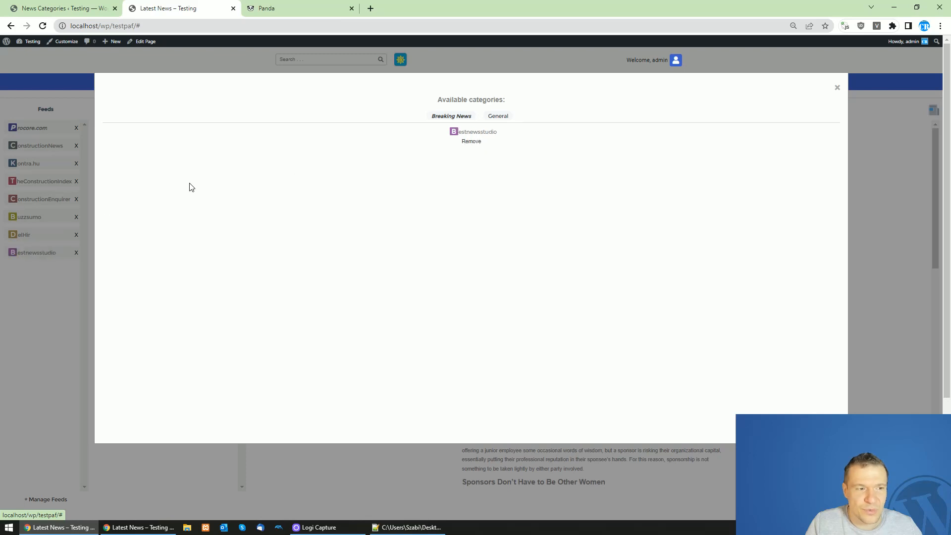
left_click(498, 116)
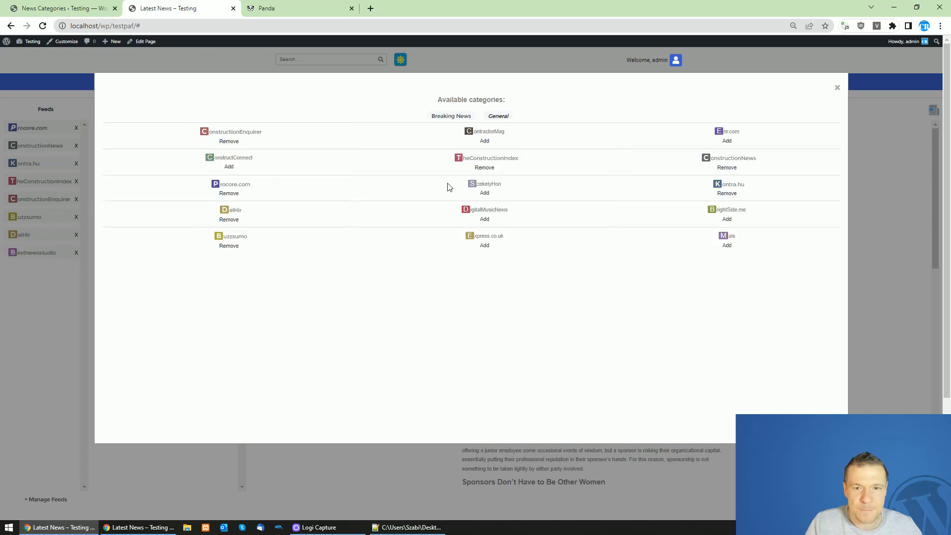
left_click(229, 246)
left_click(229, 246)
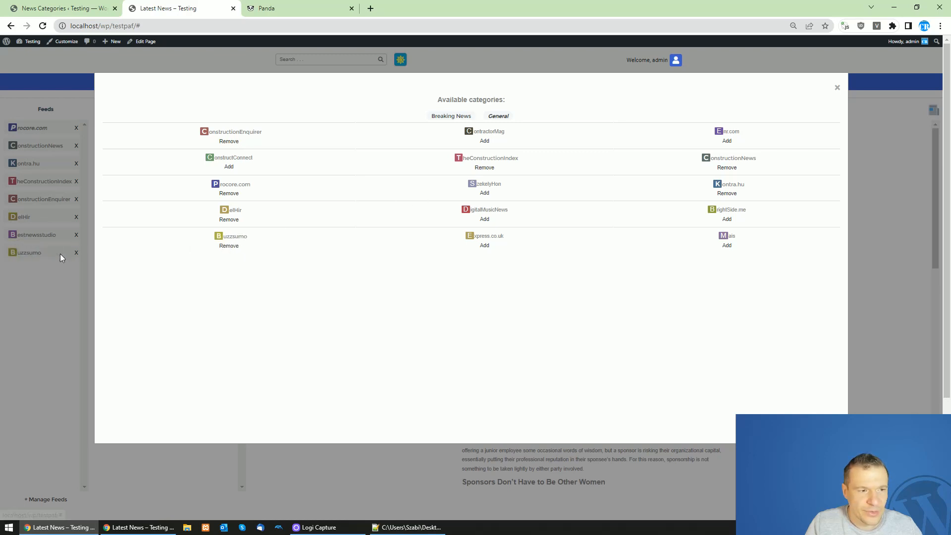
- Remove and re-add the DelHir, Procore.com and TheConstructionIndex sources in General, and close feed management
left_click(225, 220)
left_click(228, 220)
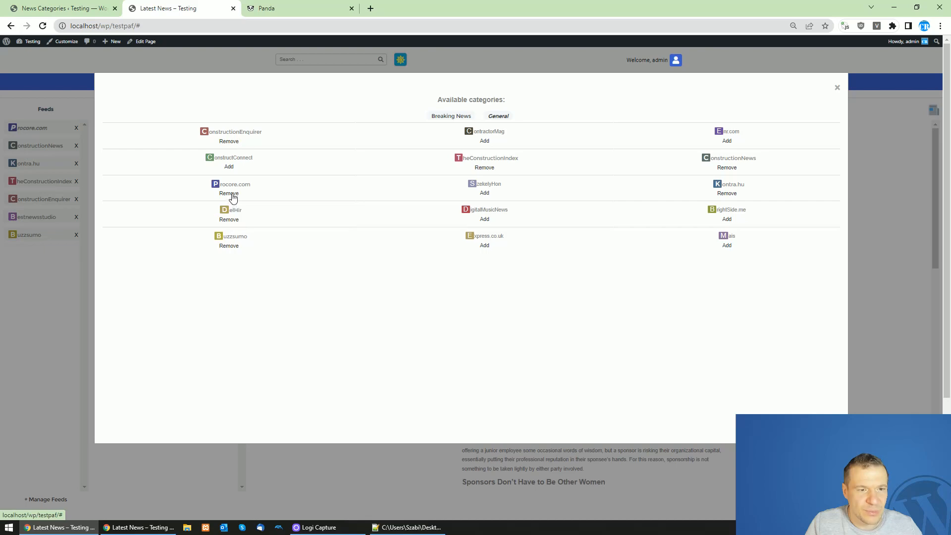
left_click(228, 193)
left_click(229, 193)
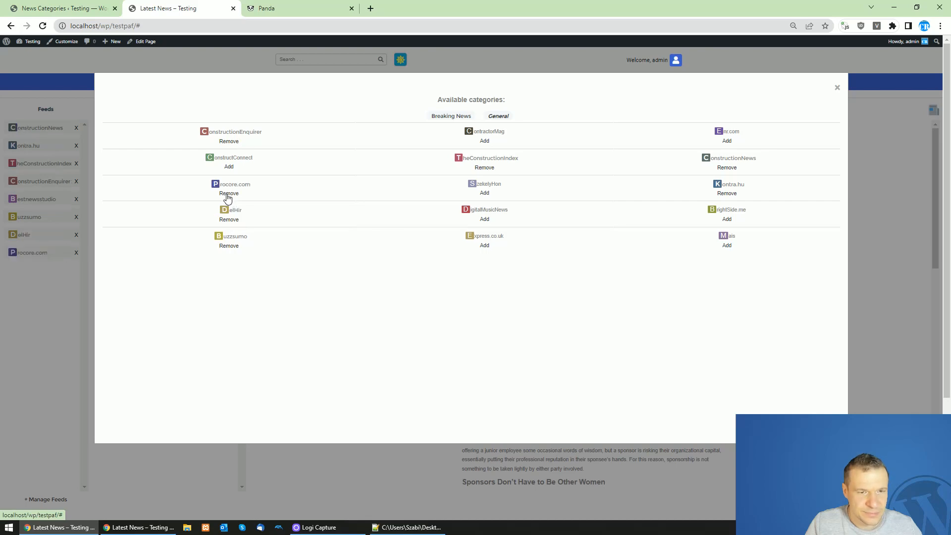
left_click(485, 168)
left_click(485, 168)
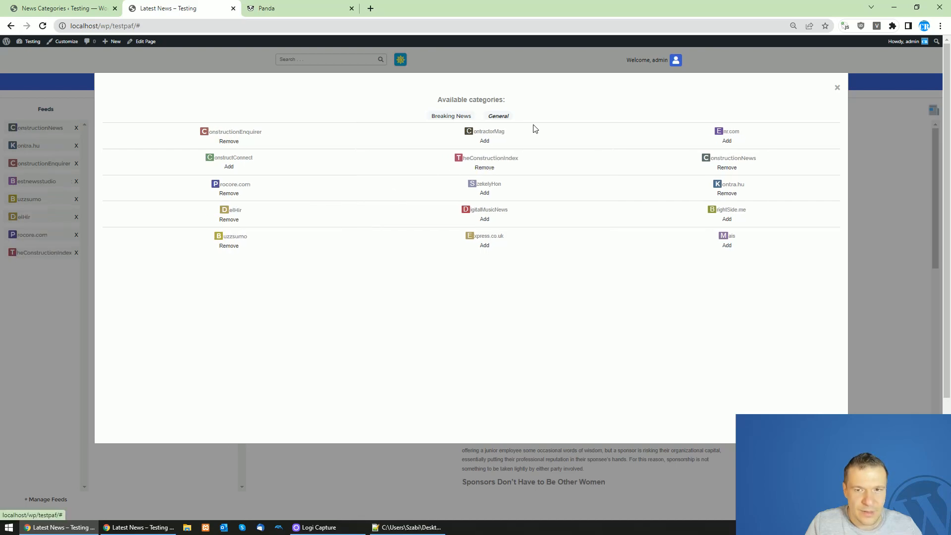
left_click(564, 62)
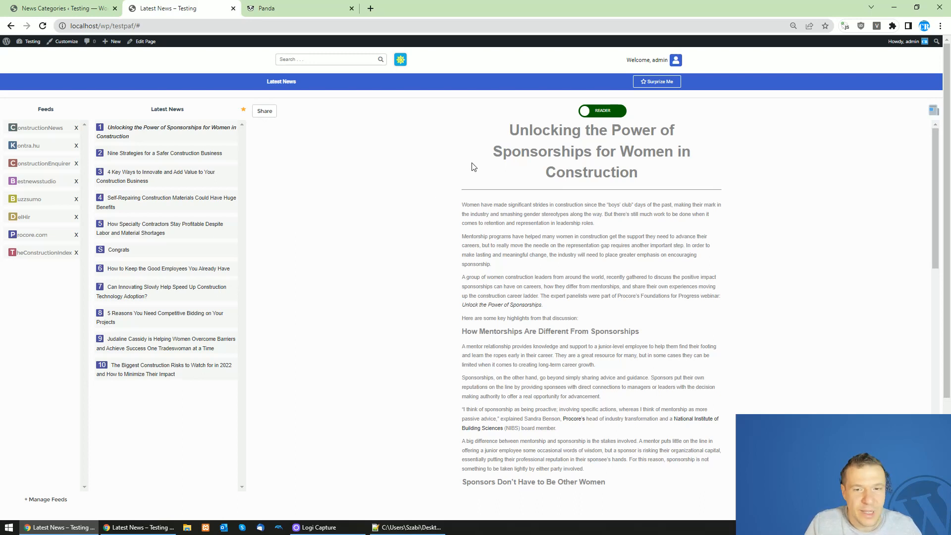
- Open the current Procore article on its original website, look over the page and close it
left_click(934, 113)
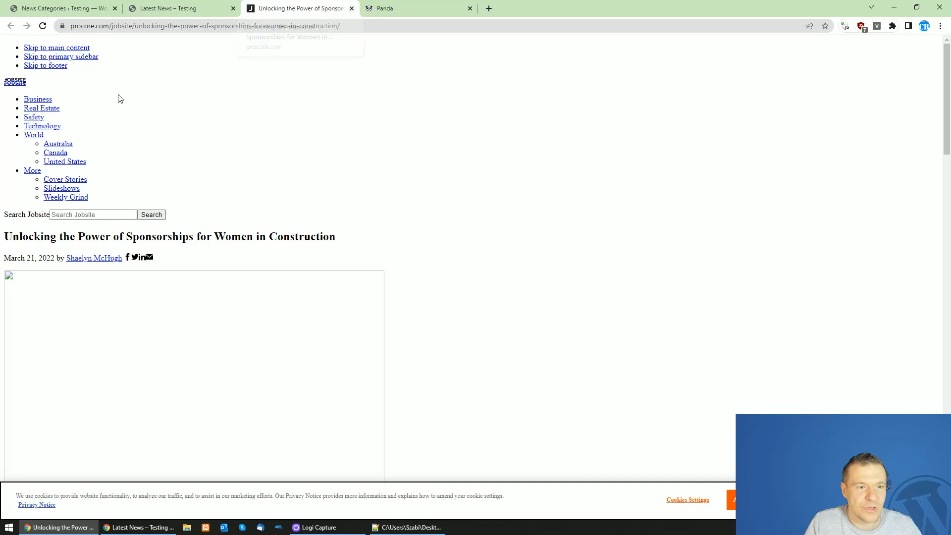
scroll(109, 116, "down", 5)
scroll(109, 116, "up", 5)
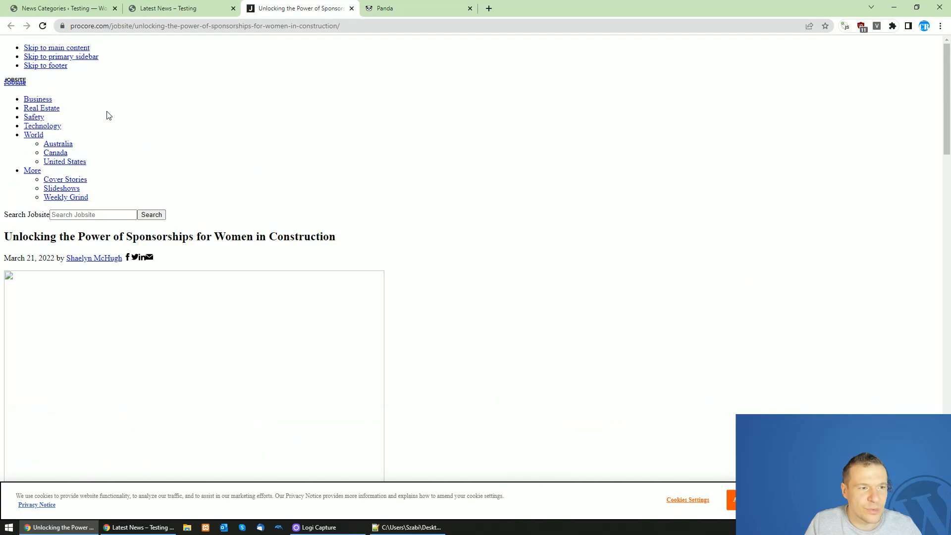
left_click(352, 8)
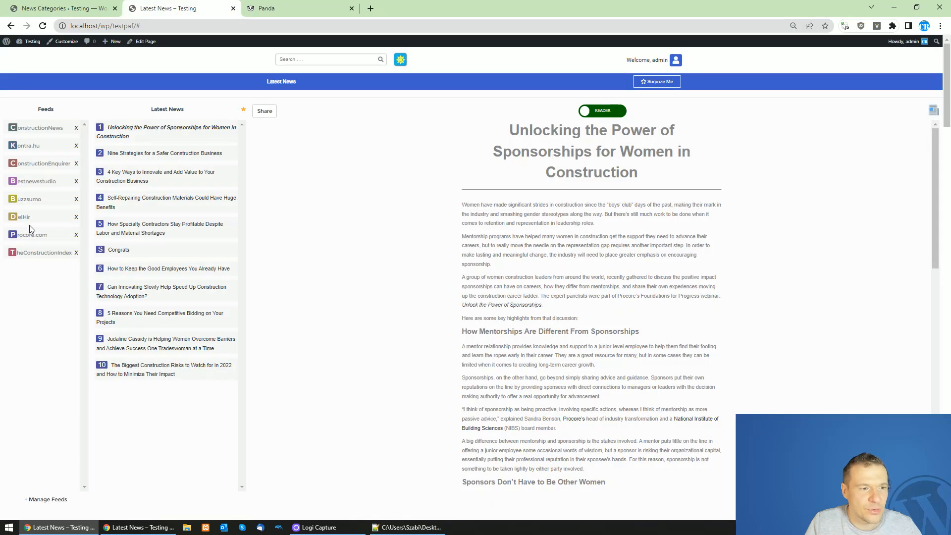
- Recheck the General sources in feed management, and view the Buzzsumo feed's first article on its original website
left_click(47, 499)
left_click(497, 116)
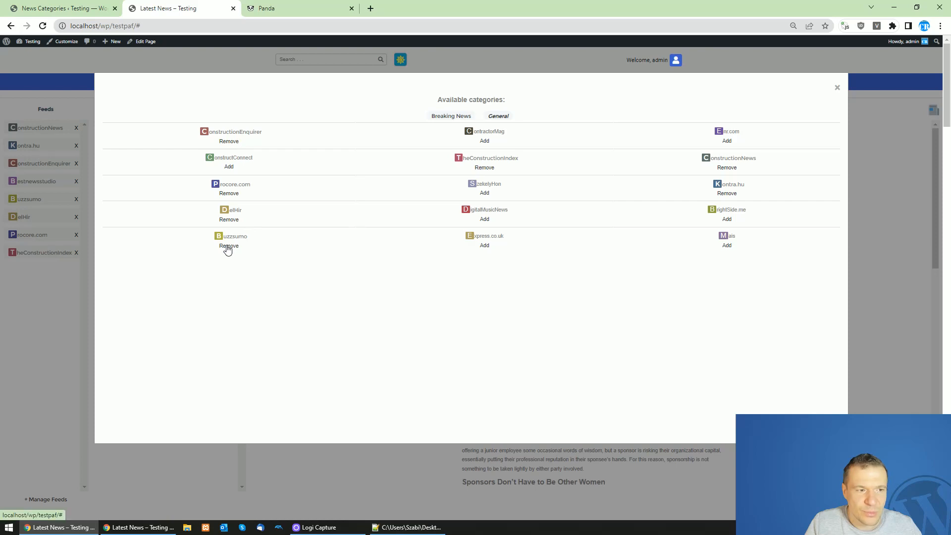
left_click(16, 307)
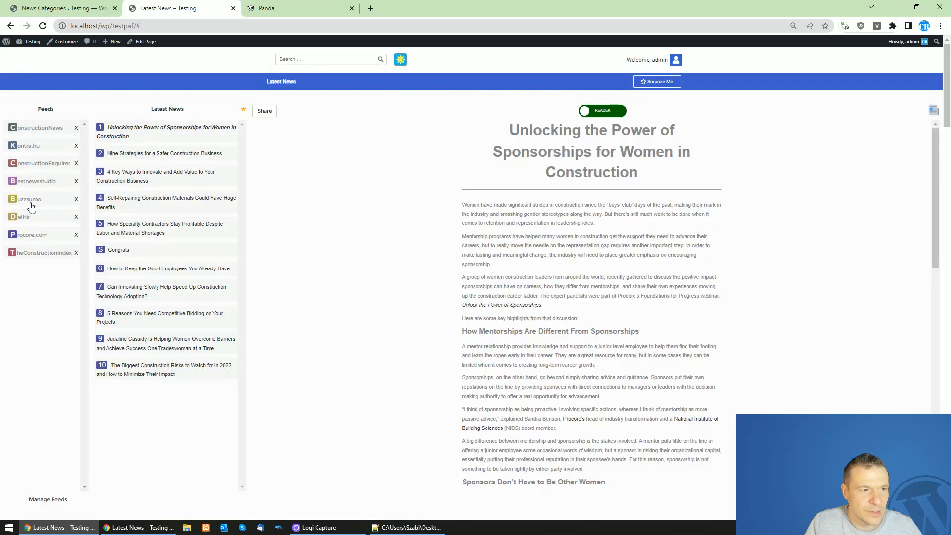
left_click(28, 199)
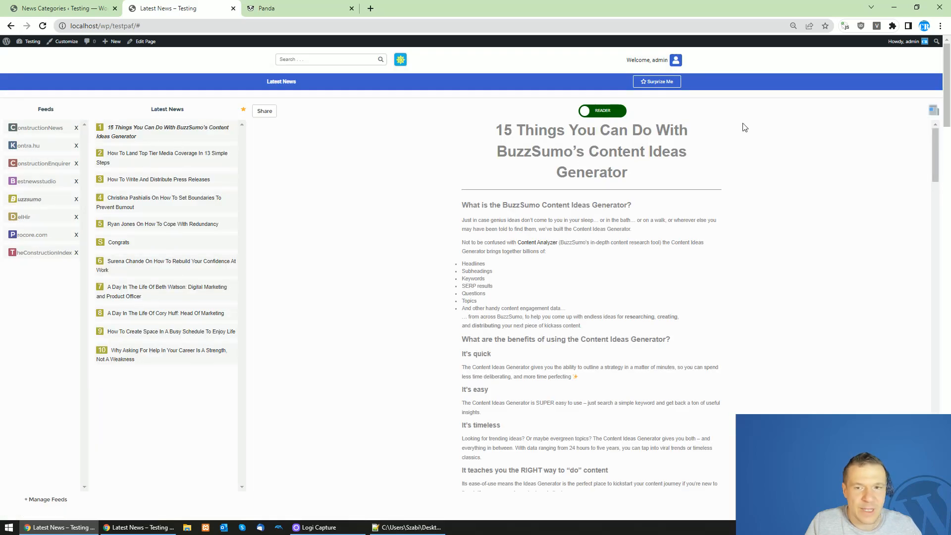
left_click(934, 110)
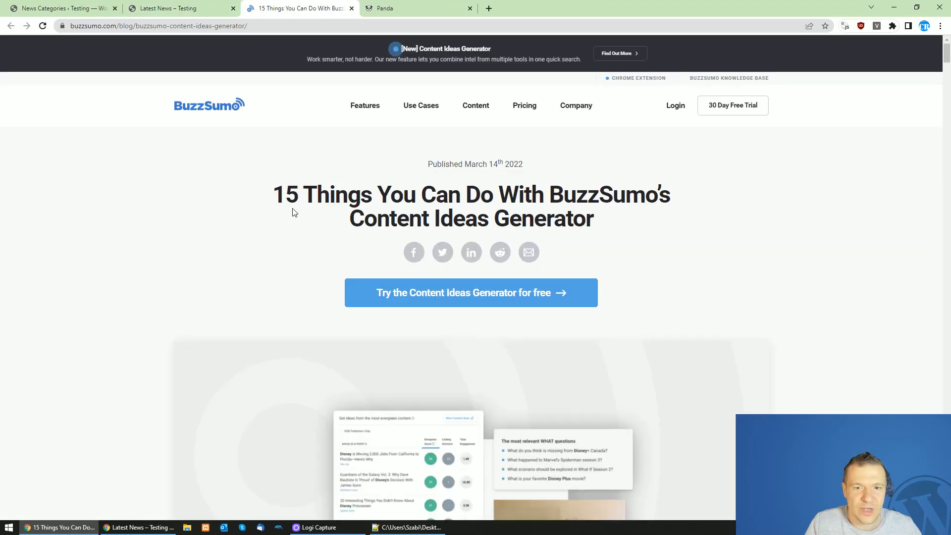
left_click(351, 9)
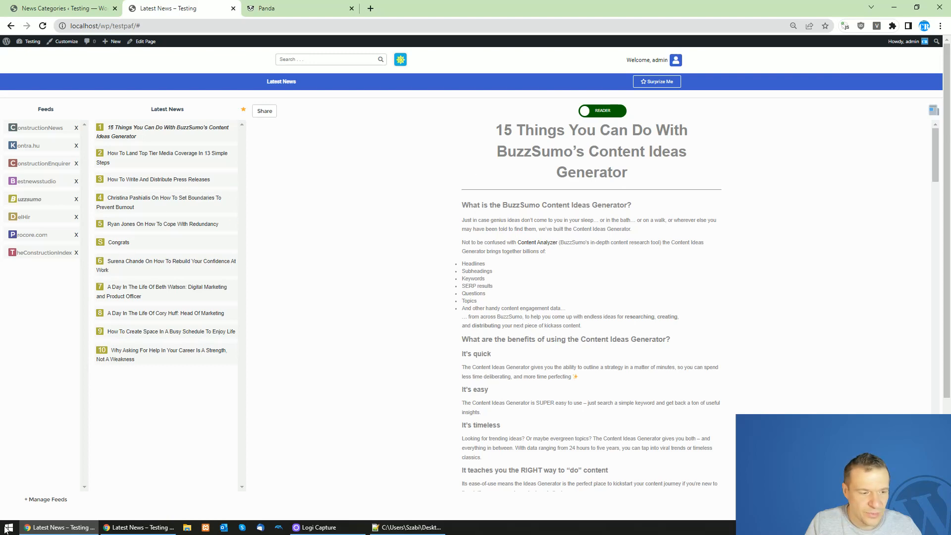
- In the incognito window, reload the Latest News page and try adding and removing the Bestnewsstudio source while logged out
left_click(131, 26)
left_click(143, 528)
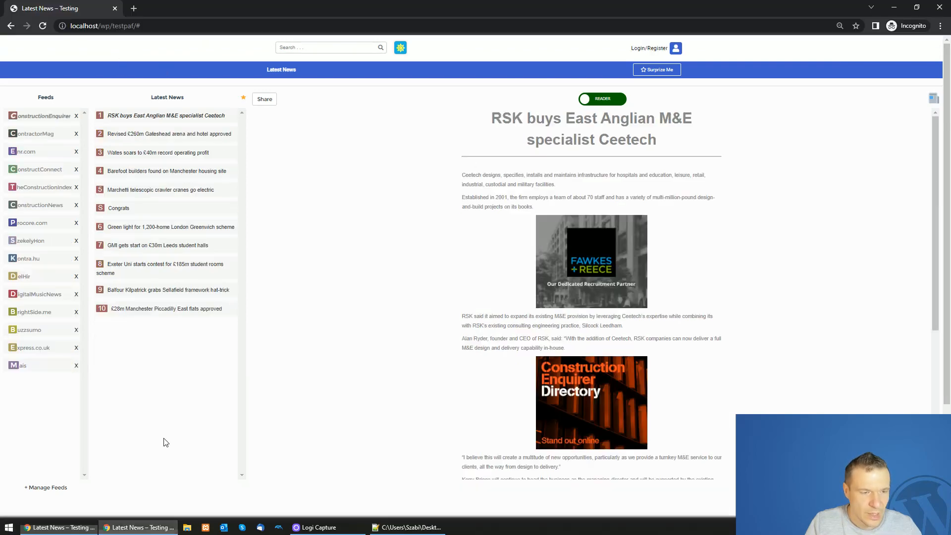
key("ctrl+l")
key("Return")
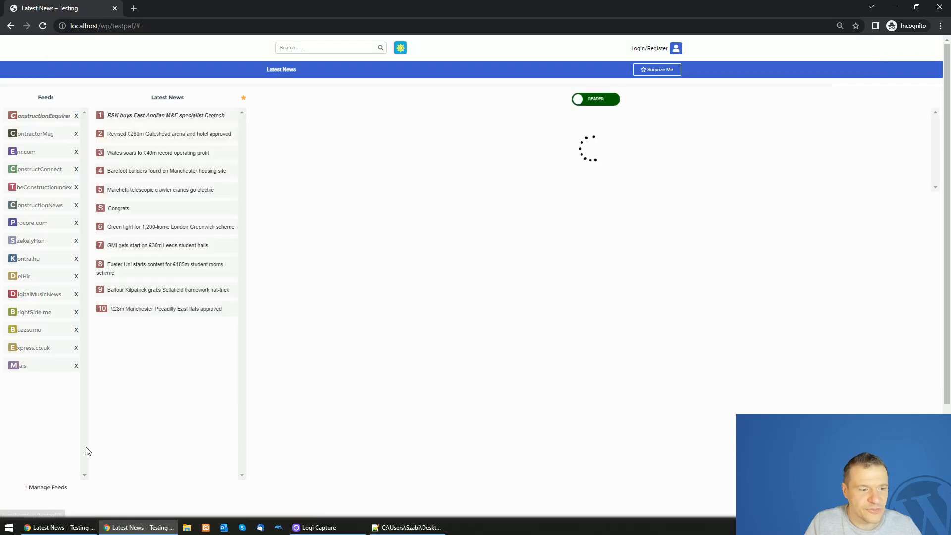
left_click(43, 487)
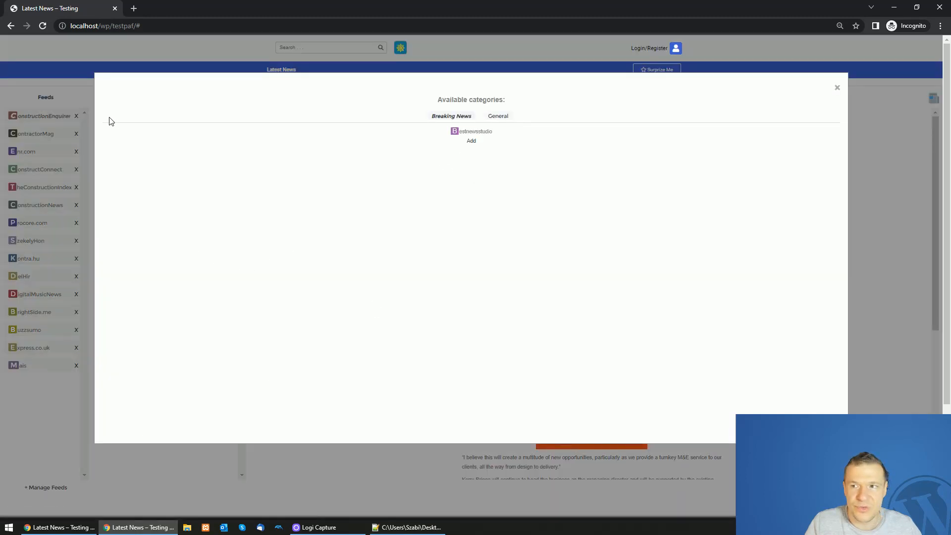
left_click(472, 142)
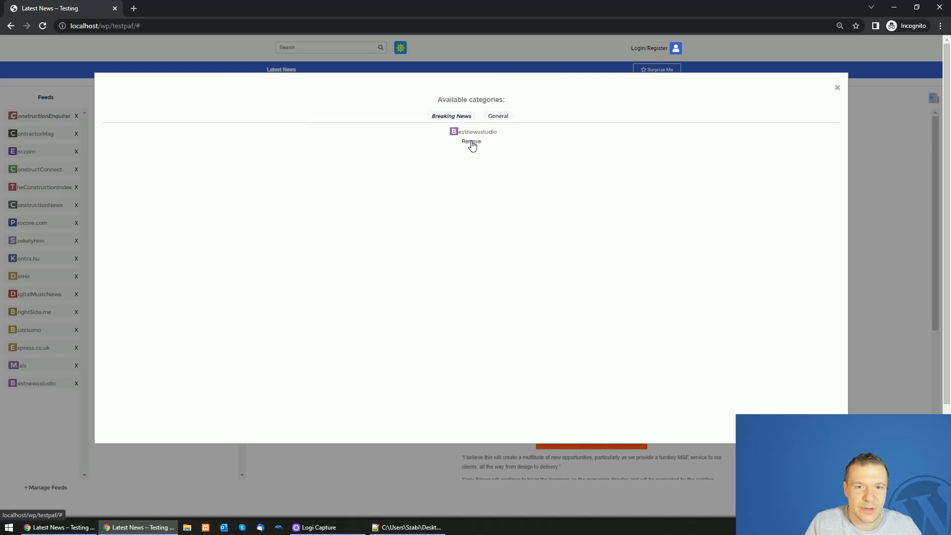
left_click(471, 142)
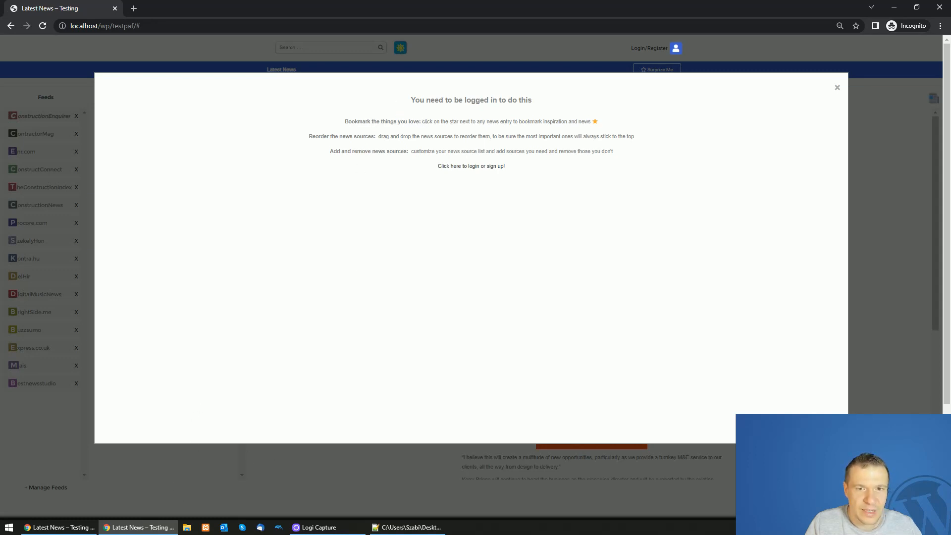
left_click_drag(411, 100, 531, 100)
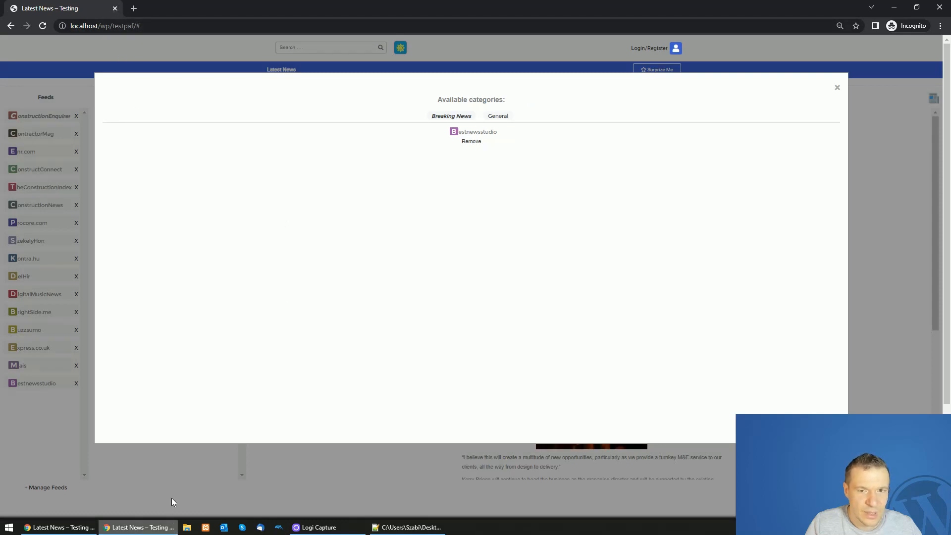
- Return to the logged-in window and reorder the feeds so TheConstructionIndex comes first and DelHir last
left_click(59, 527)
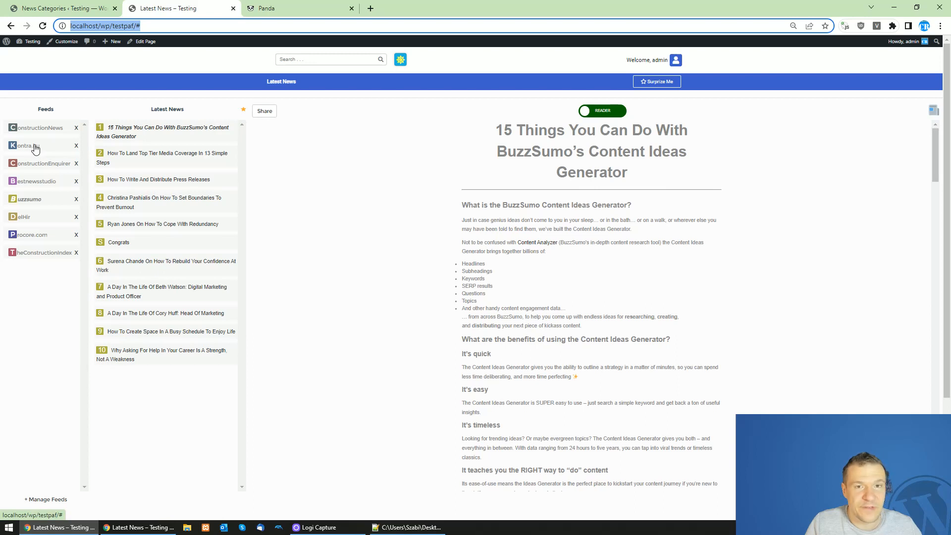
left_click_drag(34, 147, 33, 260)
left_click_drag(33, 201, 34, 226)
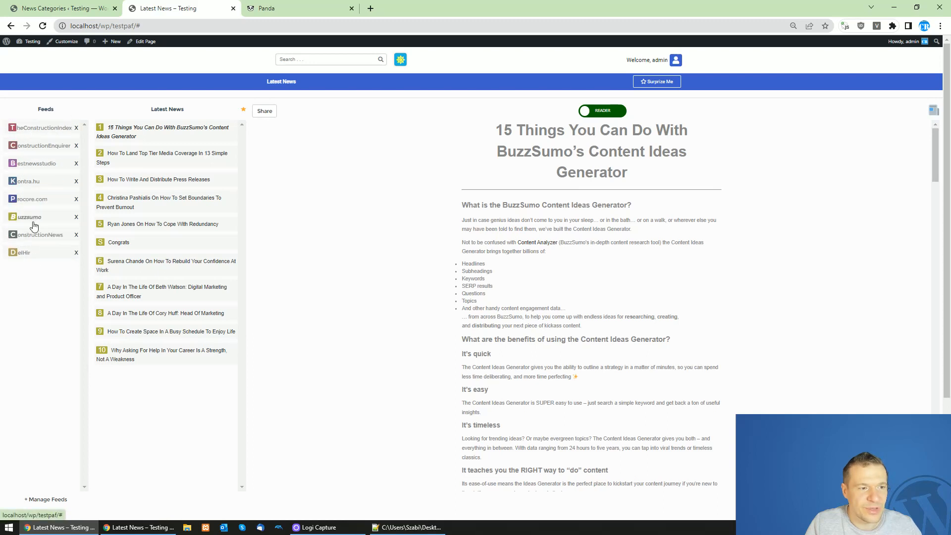
- In the logged-out incognito window, try moving ContractorMag to the end of the feeds and Bestnewsstudio below ConstructionNews
left_click(139, 527)
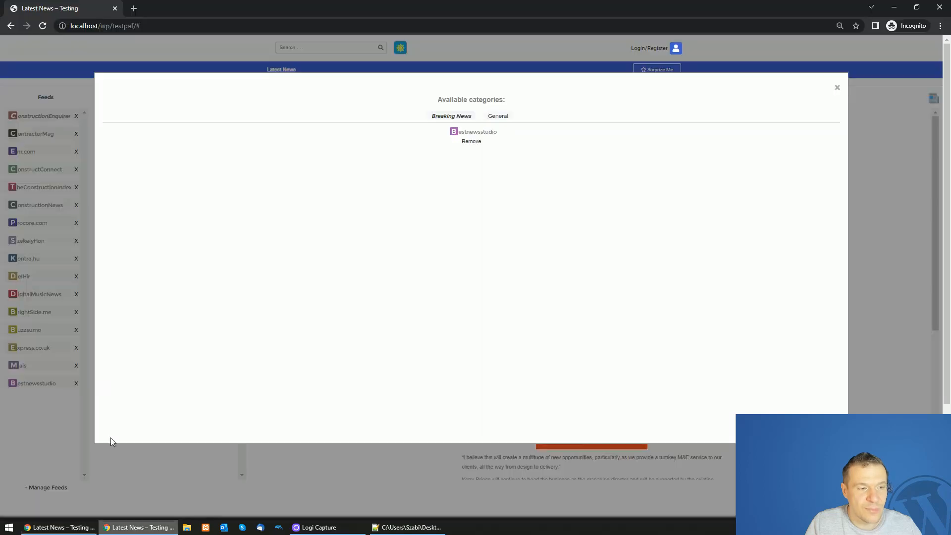
left_click(63, 151)
left_click_drag(42, 140, 43, 341)
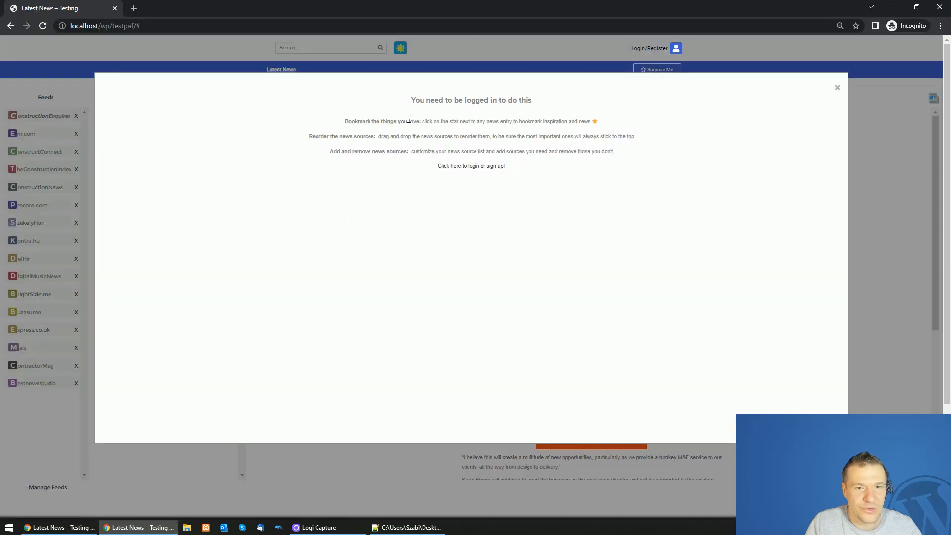
left_click(43, 405)
left_click_drag(43, 384, 39, 189)
left_click(13, 432)
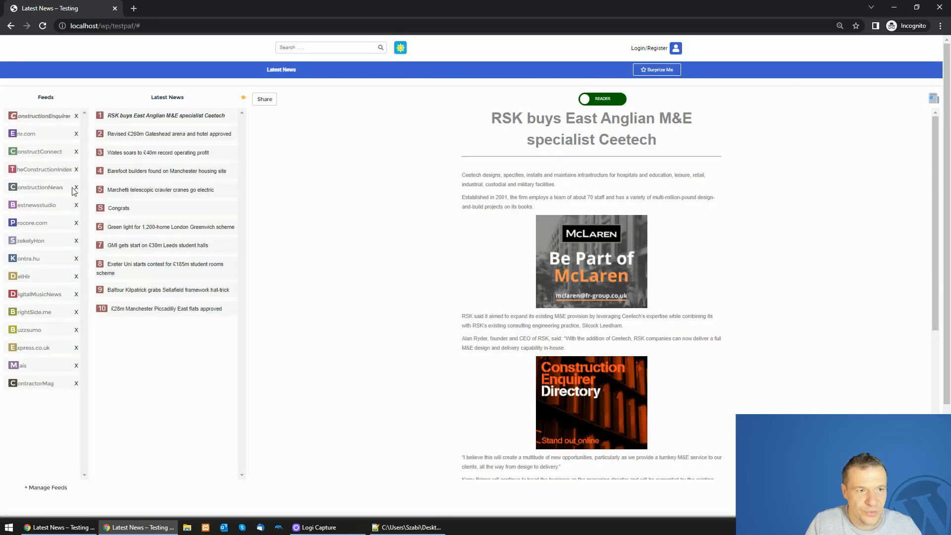
- In the logged-in window, add the SzekelyHon source from the General category, remove it again and close feed management
left_click(55, 527)
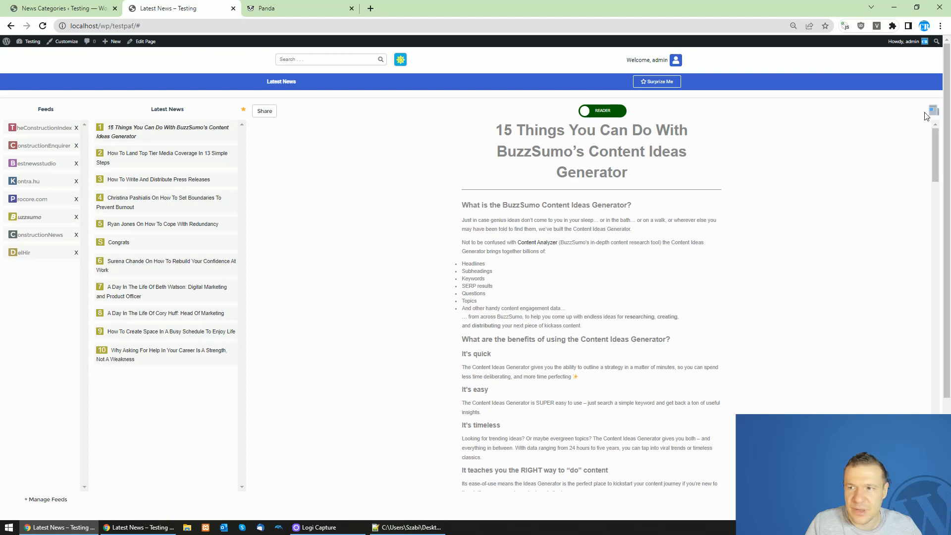
scroll(501, 288, "down", 5)
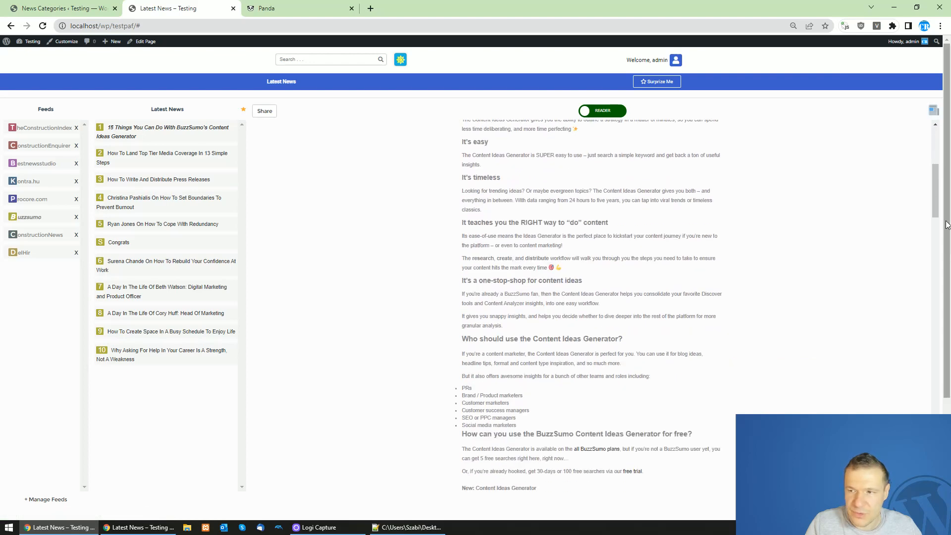
left_click_drag(935, 201, 945, 357)
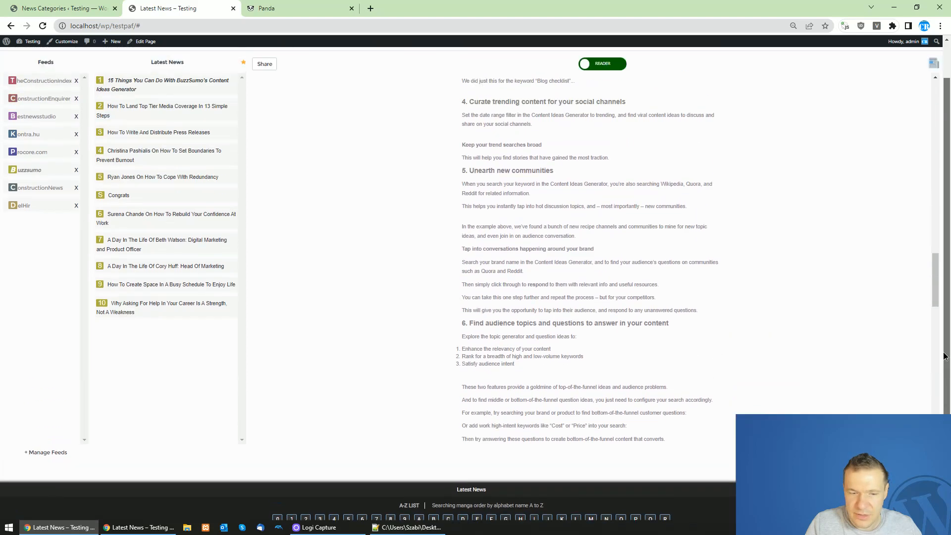
left_click(47, 460)
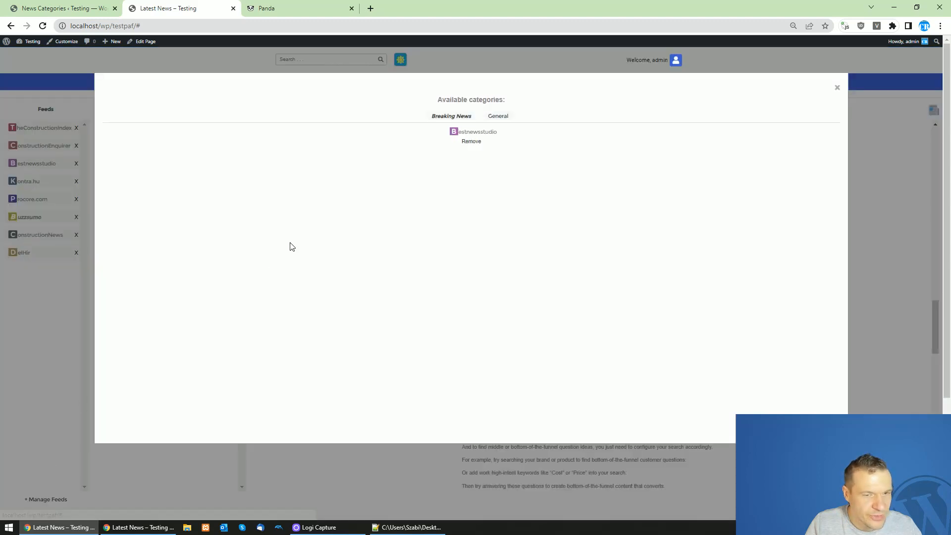
left_click(497, 117)
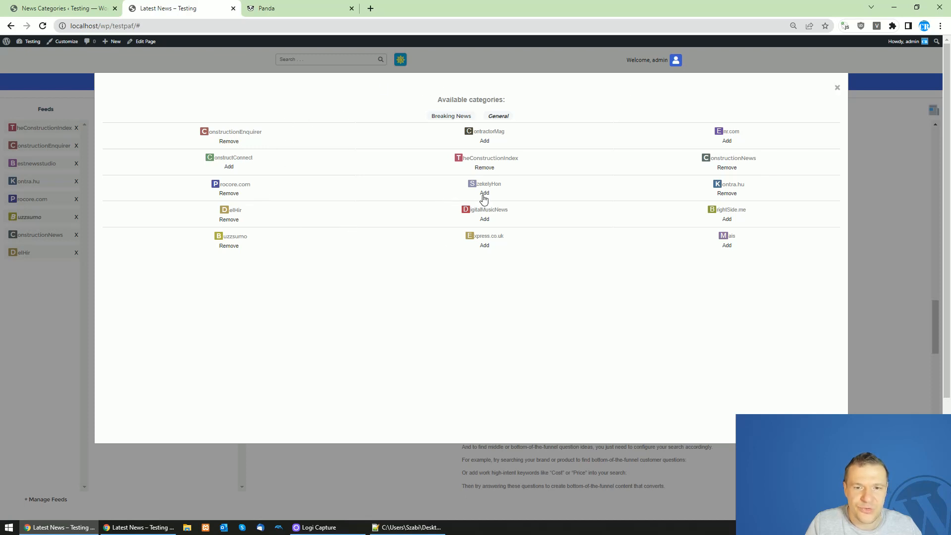
left_click(484, 195)
left_click(484, 196)
left_click(247, 463)
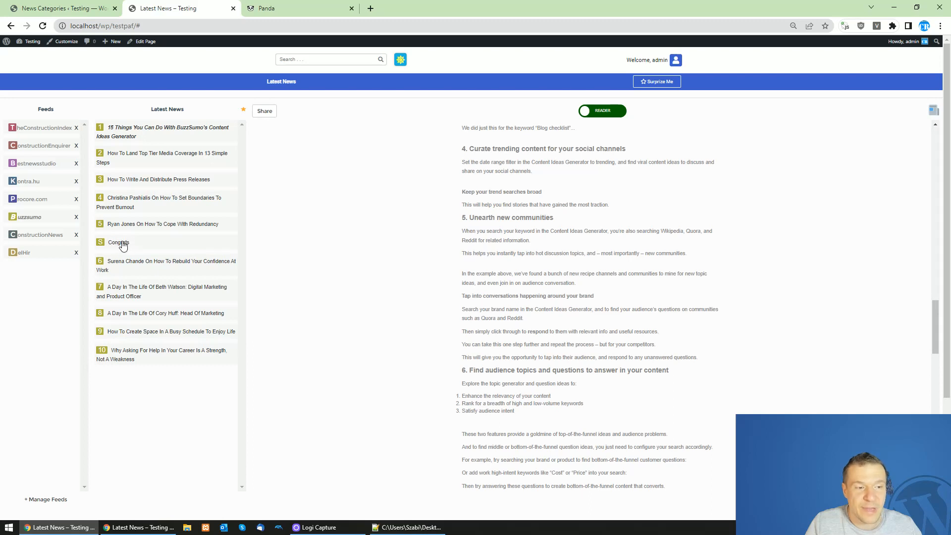
- Open the plugin's Ad Manager in the WordPress admin and check the Congrats ad's text and URL
left_click(62, 7)
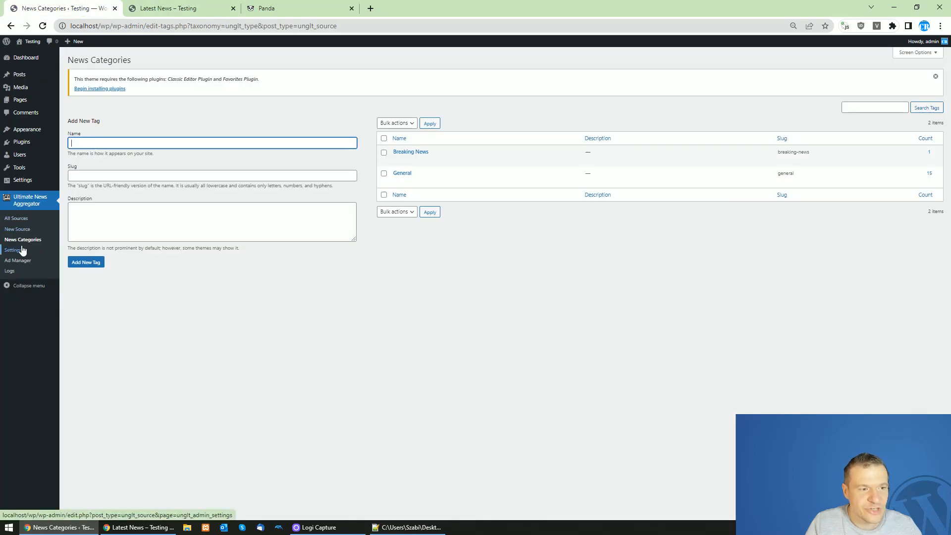
left_click(16, 261)
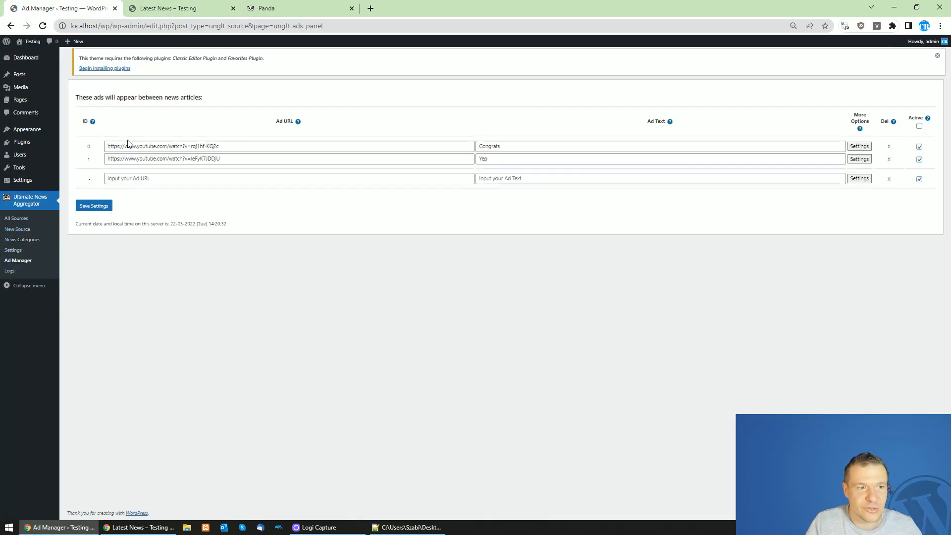
double_click(484, 146)
left_click(237, 146)
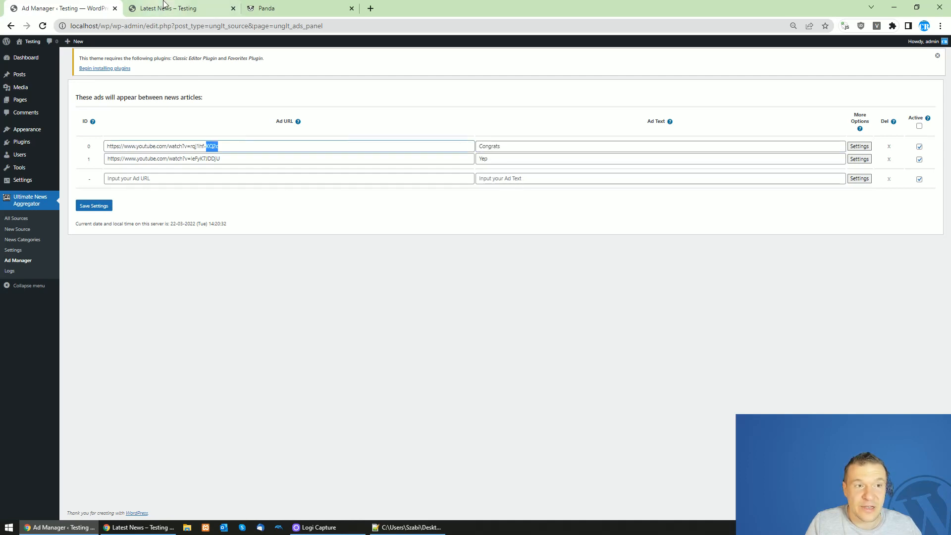
- Open the Congrats ad from the Latest News list, close its page, and review the second ad's URL in the Ad Manager
left_click(163, 3)
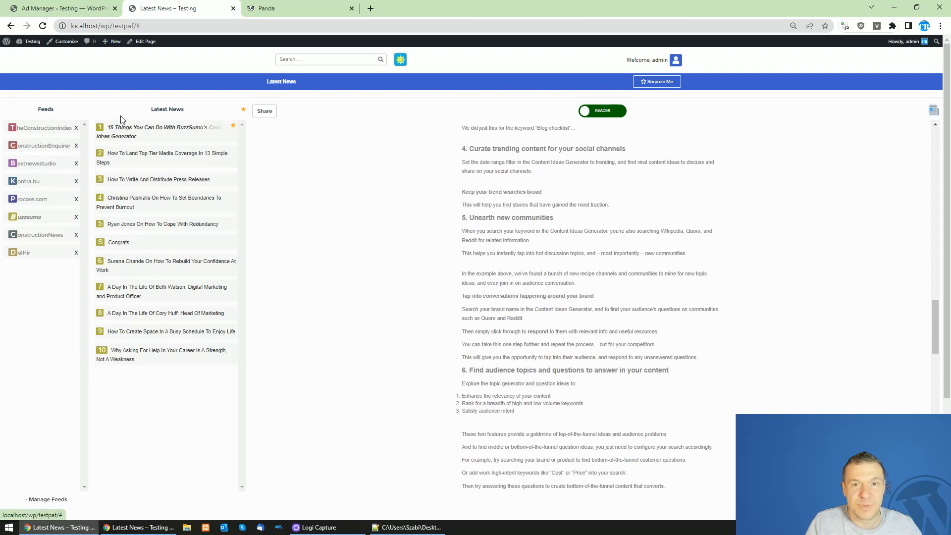
left_click(119, 246)
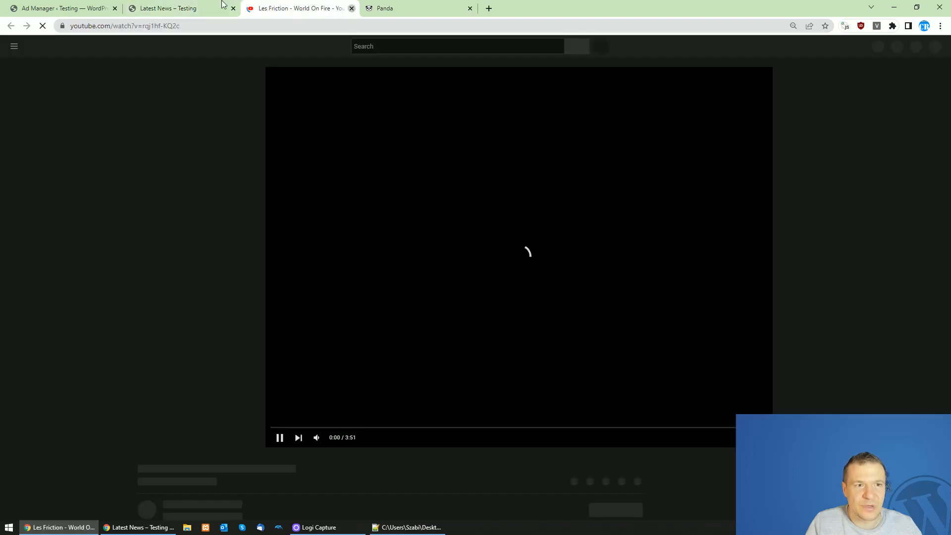
left_click(351, 9)
left_click(89, 7)
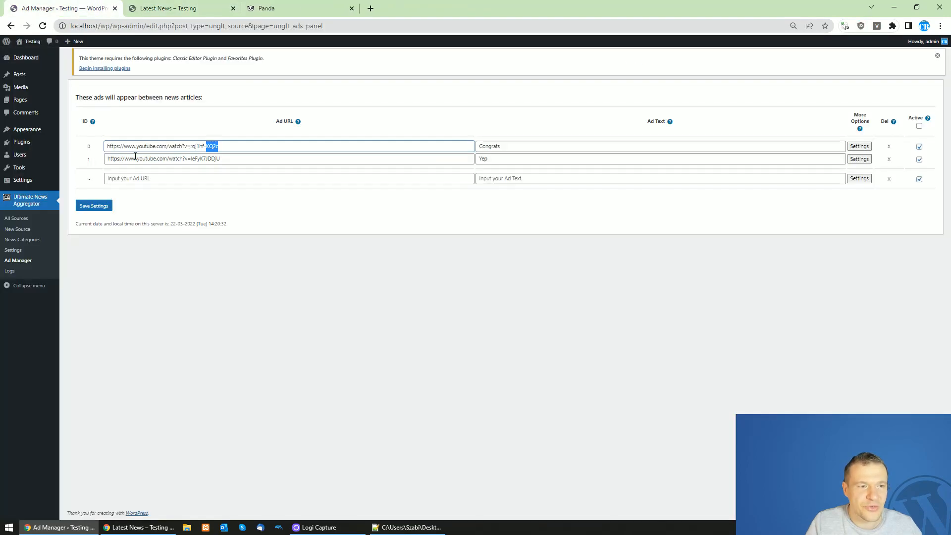
left_click_drag(228, 157, 114, 176)
left_click(153, 280)
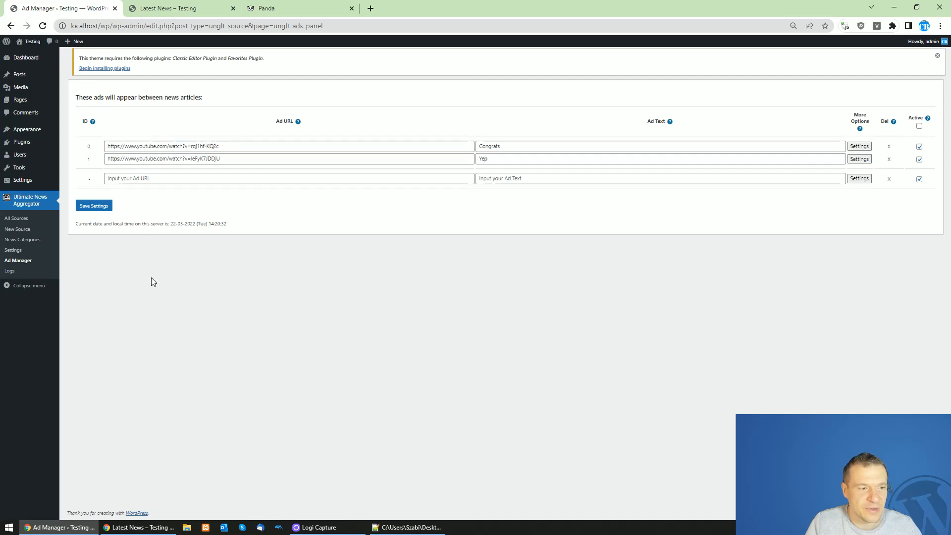
- Set Ad Density to 3 in the Ultimate News Aggregator settings and save them
left_click(19, 221)
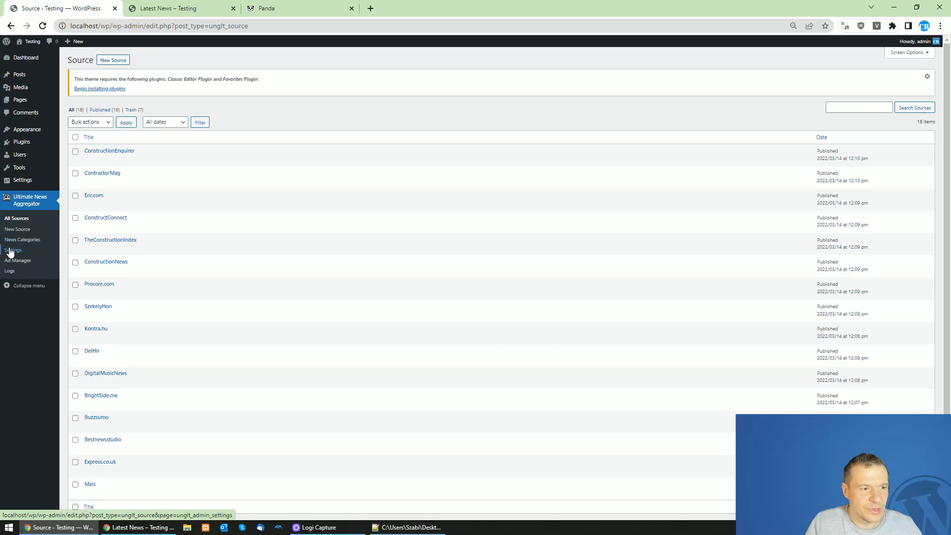
left_click(12, 250)
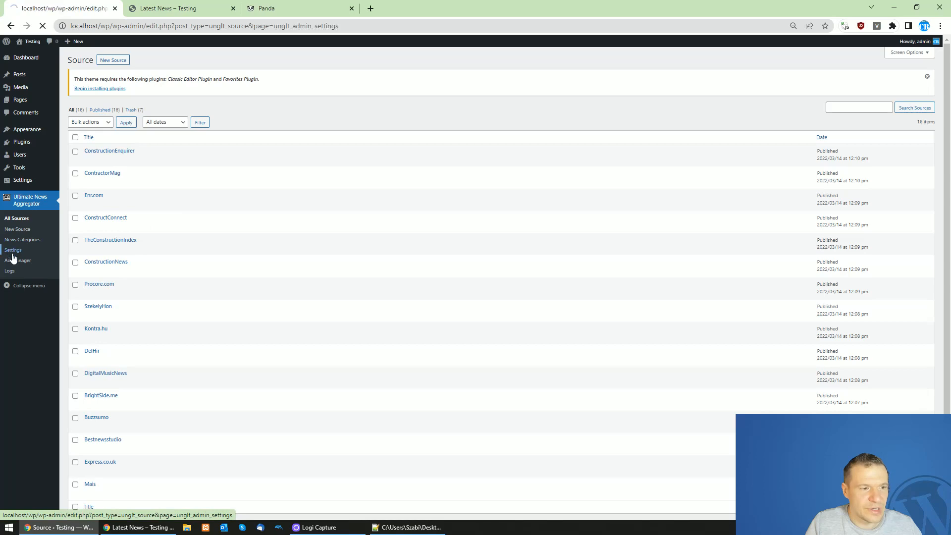
scroll(123, 289, "down", 3)
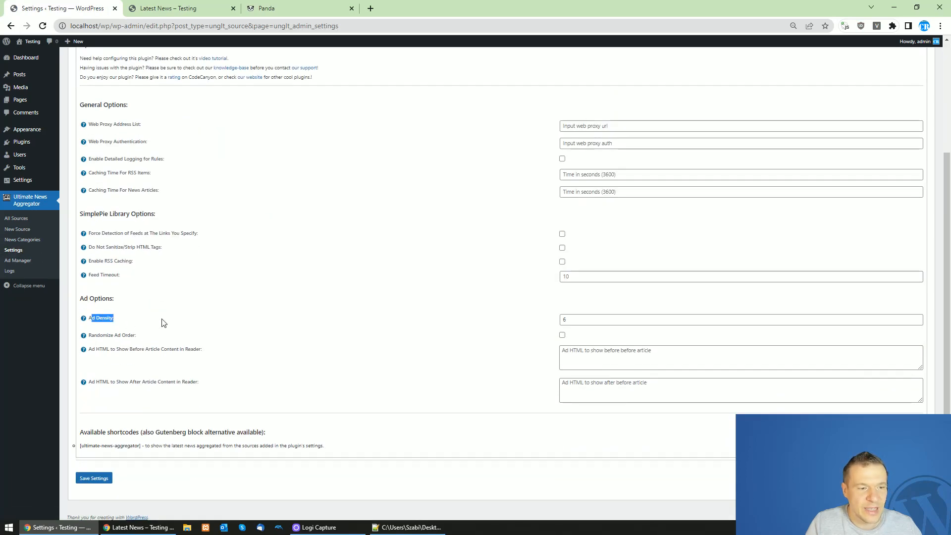
double_click(567, 319)
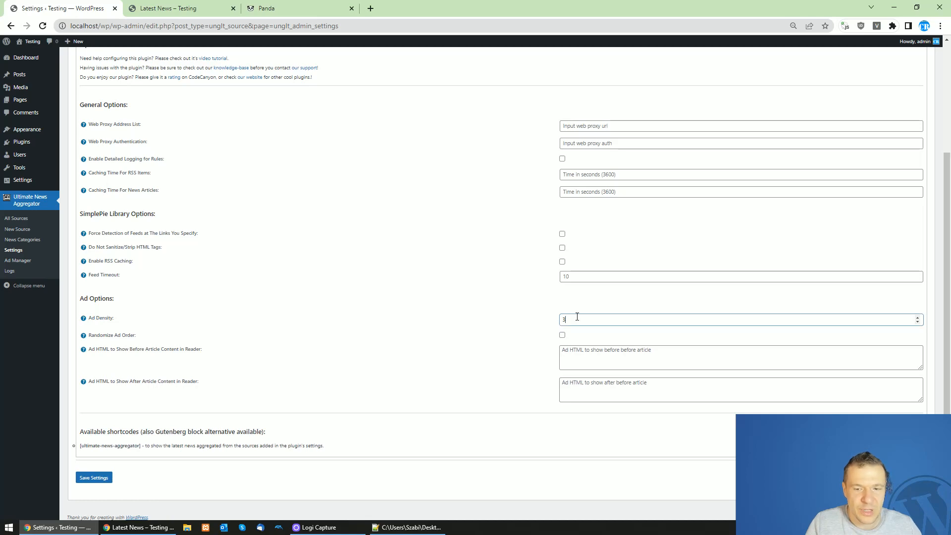
left_click(93, 477)
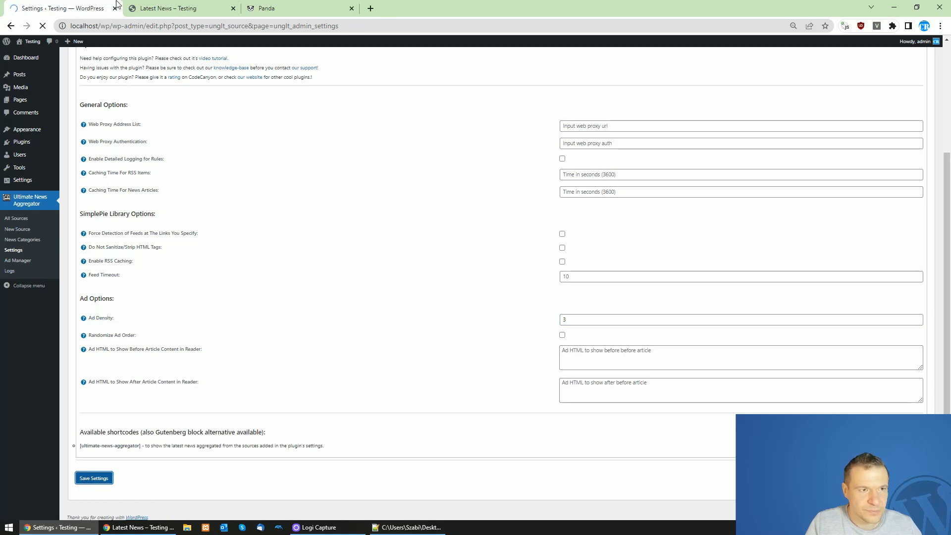
- Reload the Latest News page and compare the ad placement between articles with the Ad Density setting
left_click(148, 5)
left_click(43, 26)
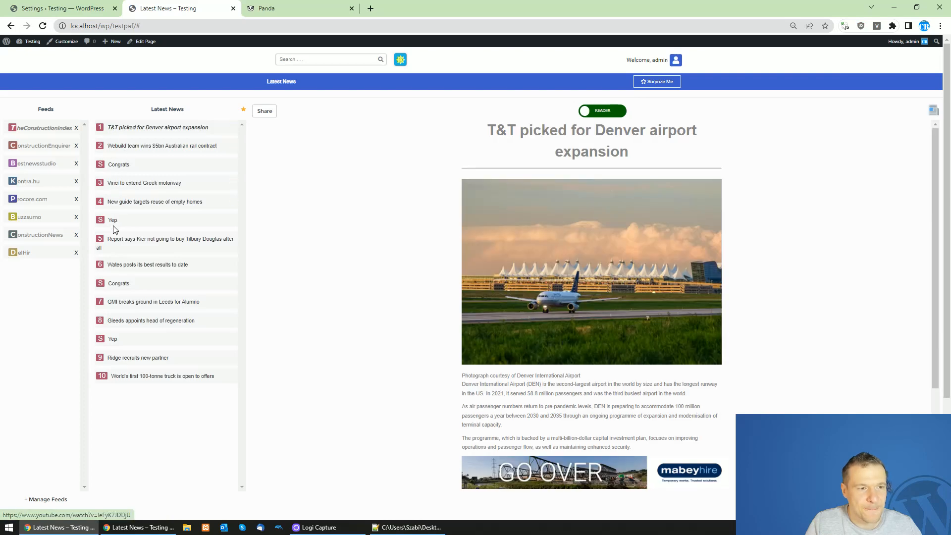
left_click(59, 8)
scroll(552, 387, "down", 3)
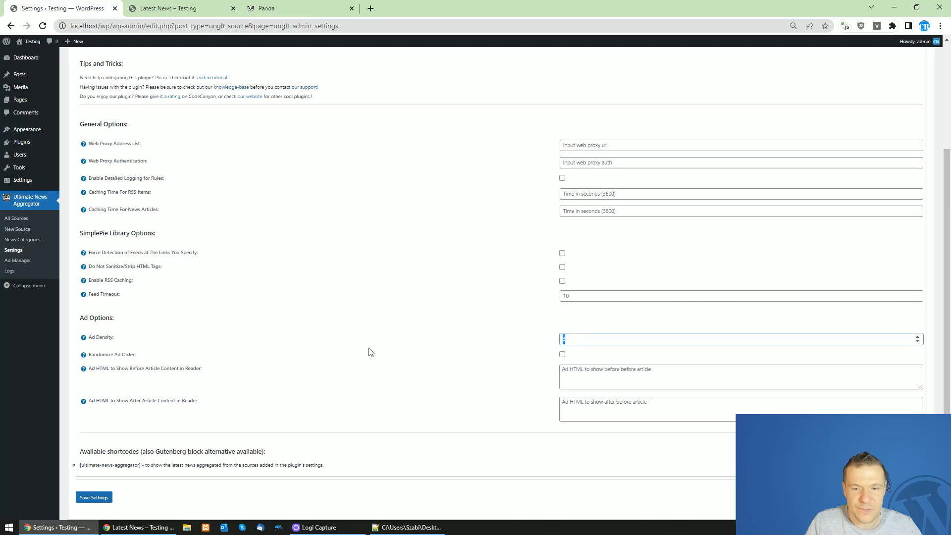
key("ctrl+Tab")
left_click(83, 6)
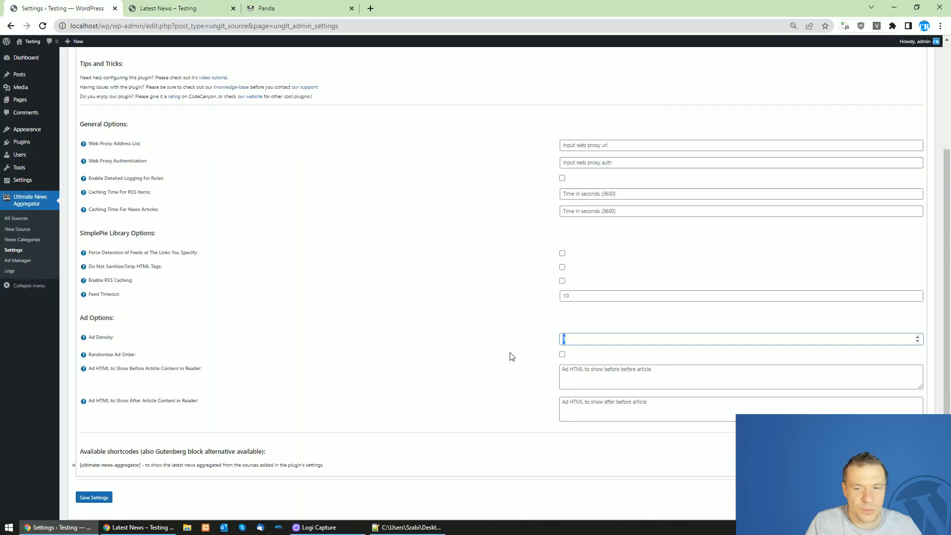
left_click(180, 6)
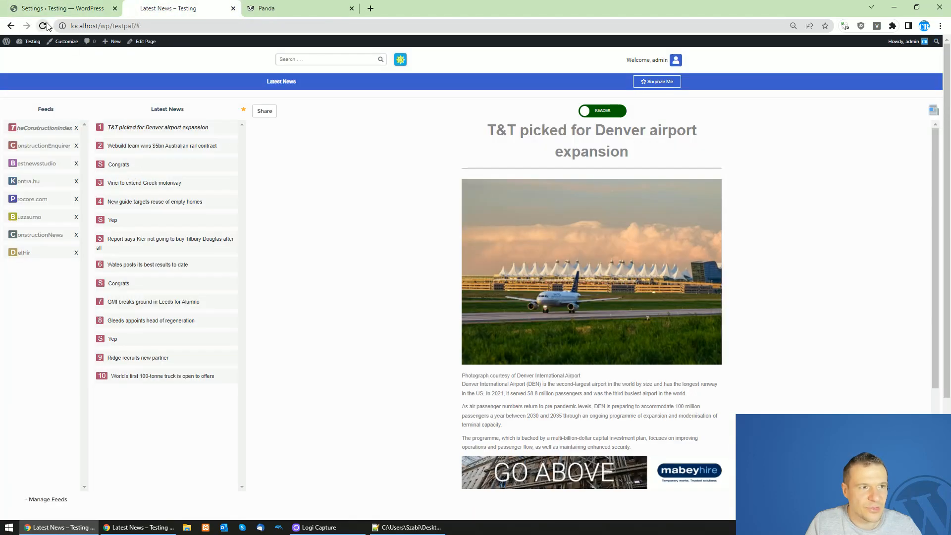
left_click(43, 26)
left_click(91, 6)
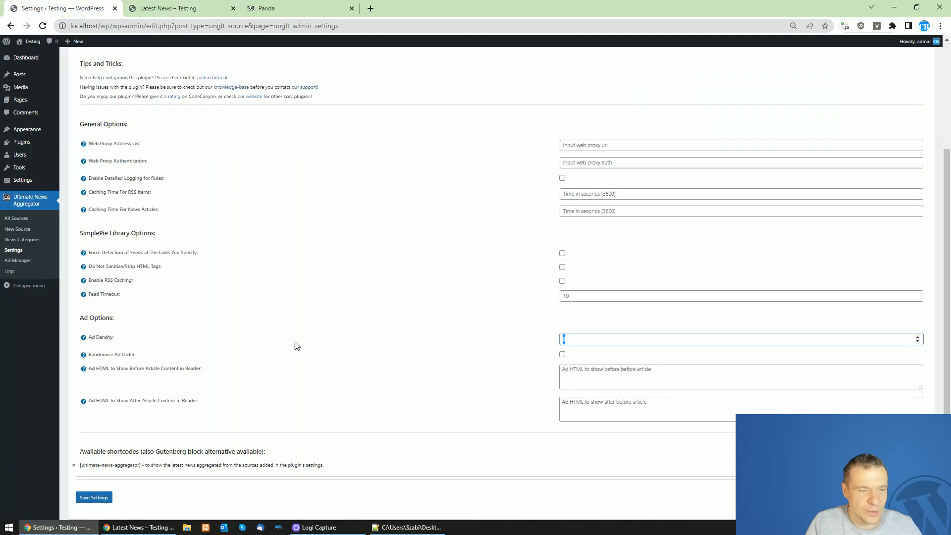
key("ctrl+Tab")
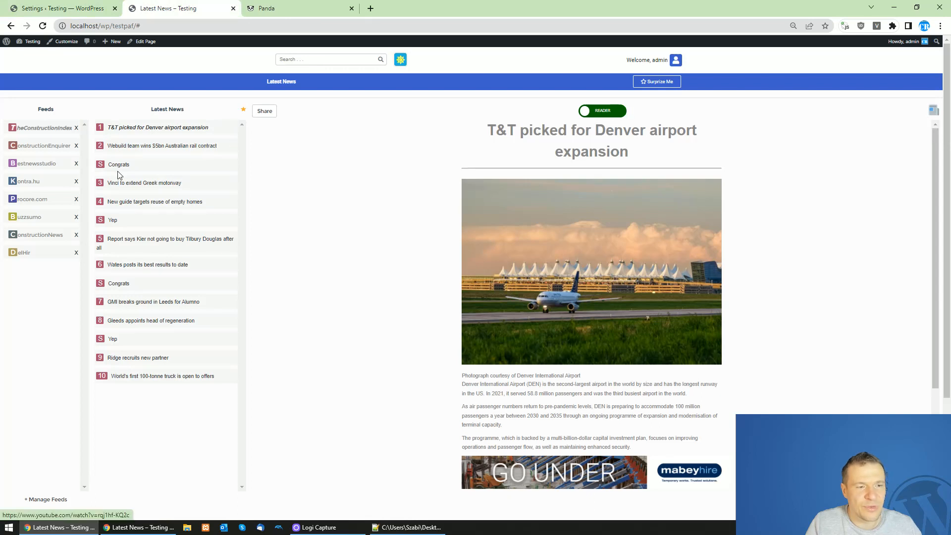
- Enable Randomize Ad Order in the plugin's ad options and save the settings
key("ctrl+shift+Tab")
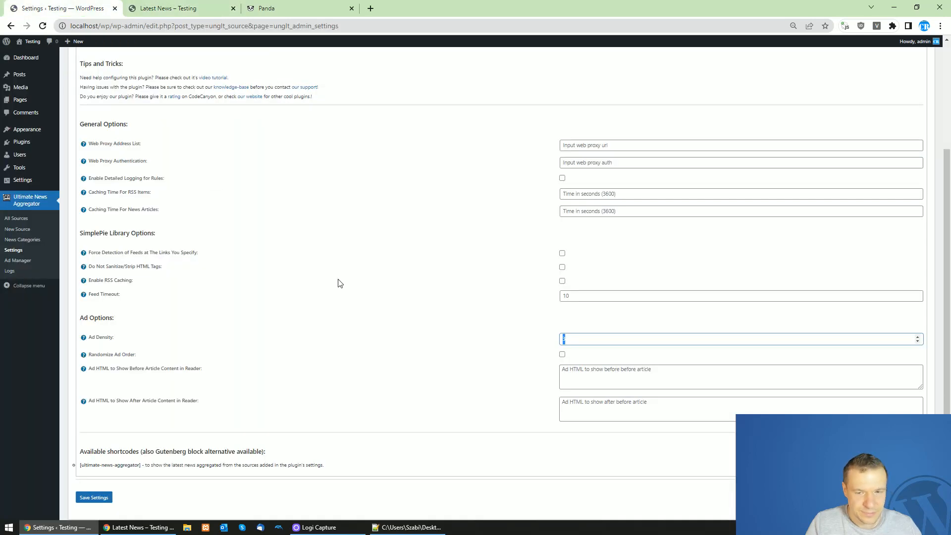
left_click(562, 355)
left_click(94, 497)
- Reload the Latest News page several times to check the order of the Congrats and Yep ads
left_click(157, 6)
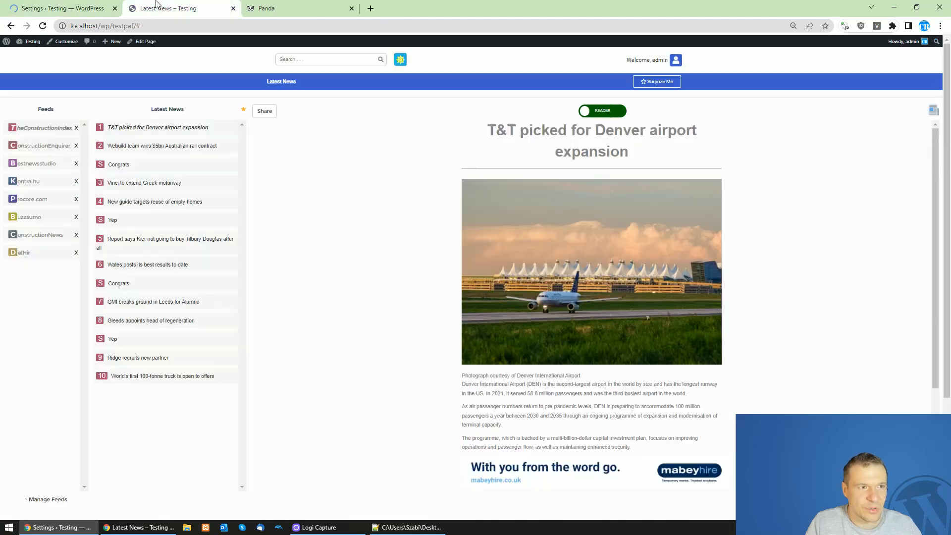
left_click(42, 25)
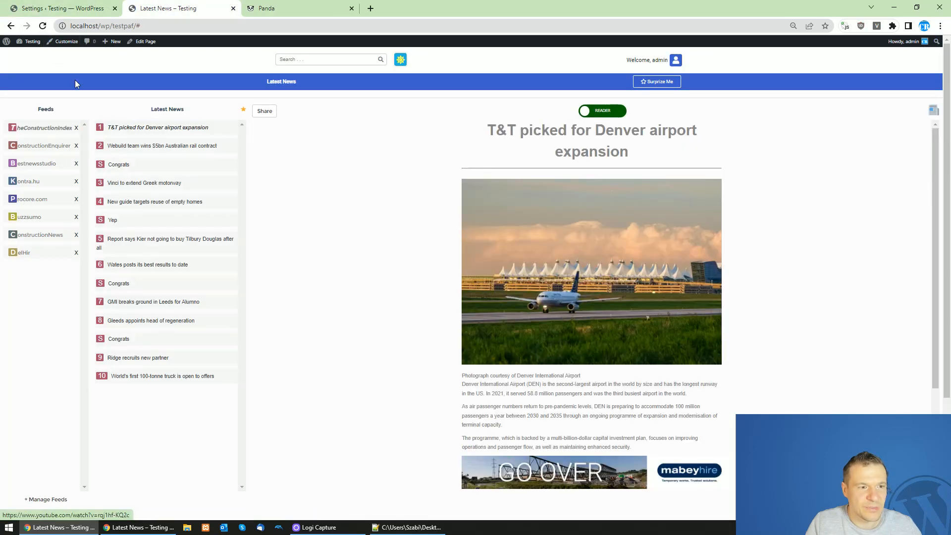
left_click(42, 25)
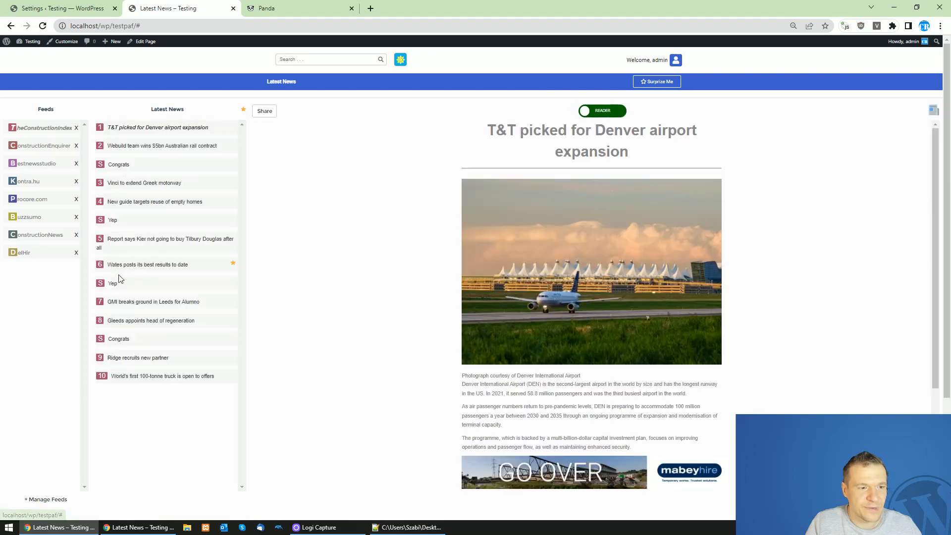
left_click(42, 25)
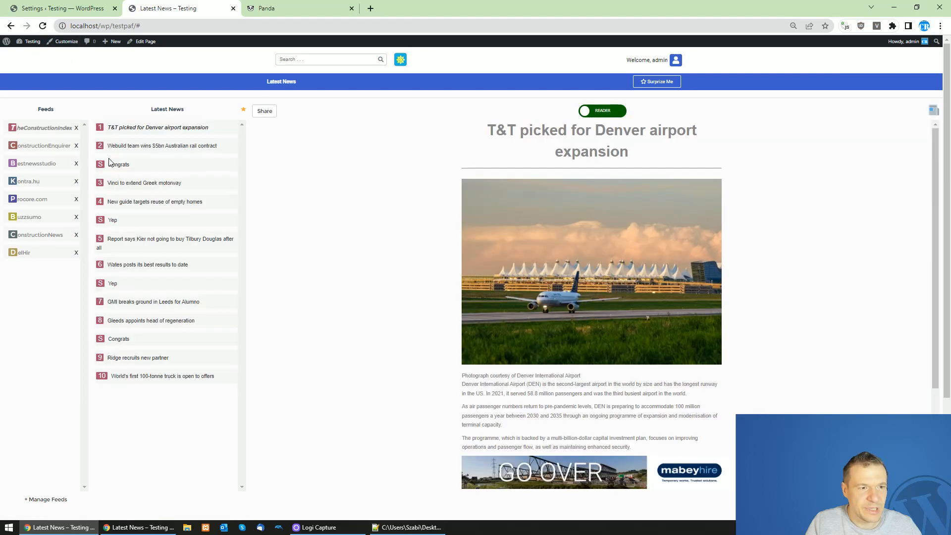
left_click(42, 25)
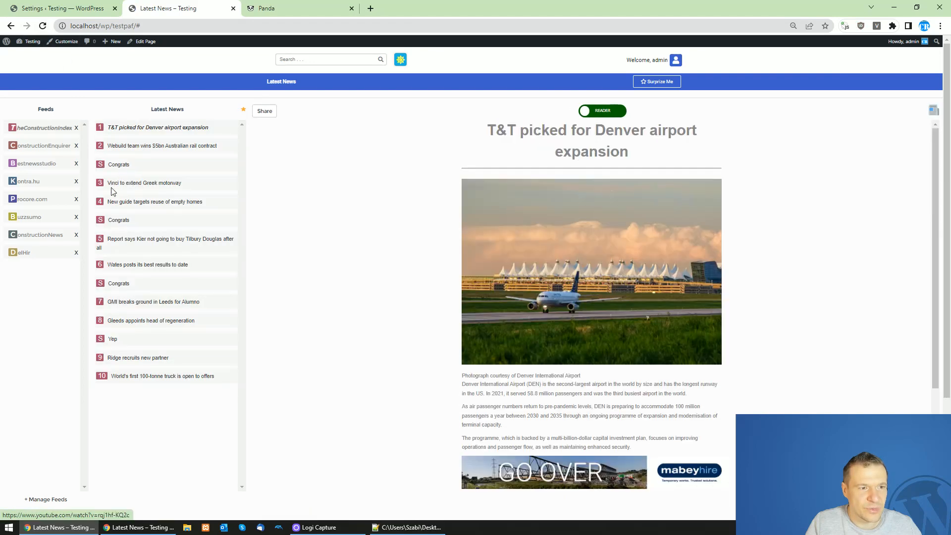
left_click(43, 25)
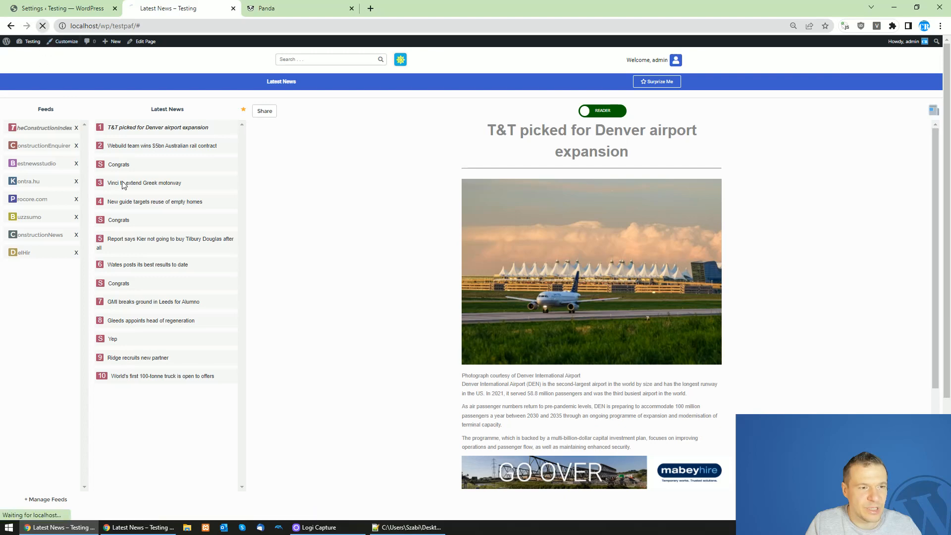
- Return to the plugin settings and examine the options for ad HTML shown before and after article content in the reader
key("ctrl+shift+Tab")
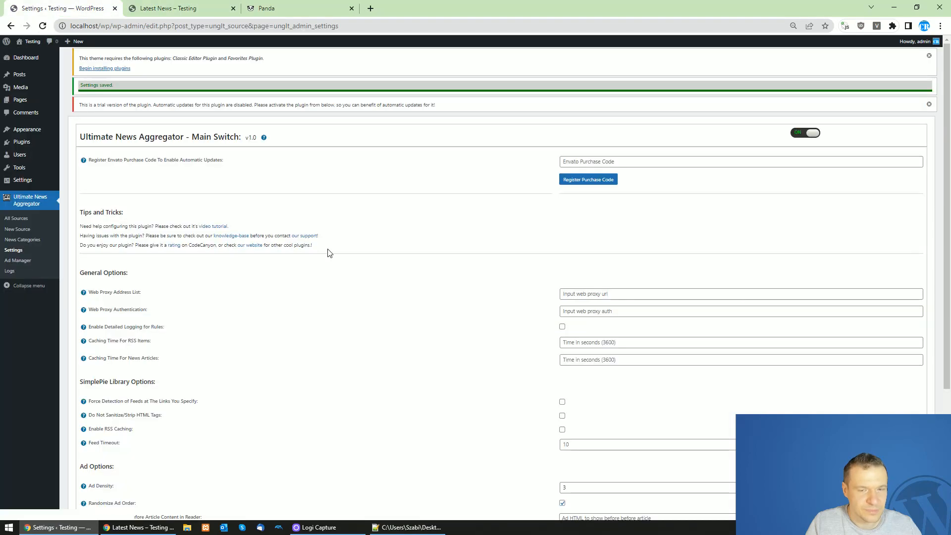
scroll(471, 356, "down", 3)
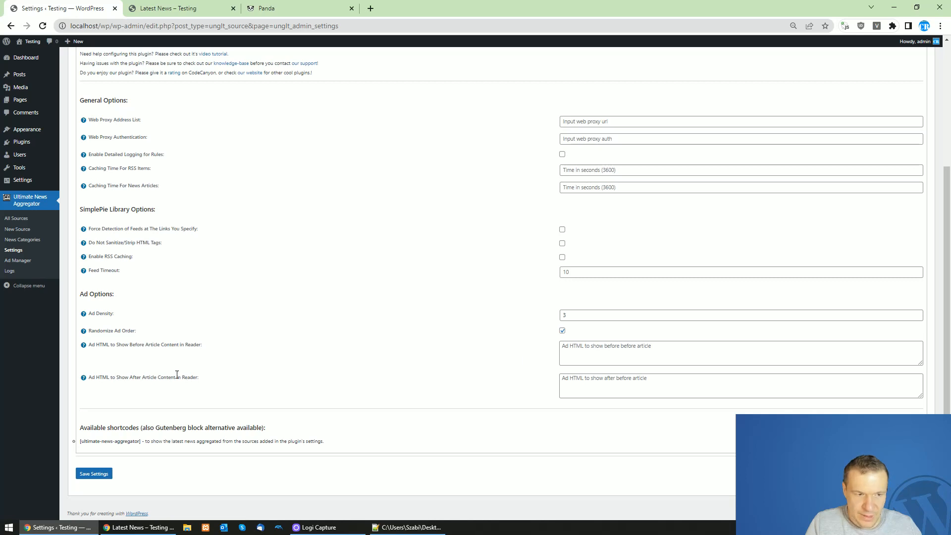
left_click_drag(88, 344, 137, 344)
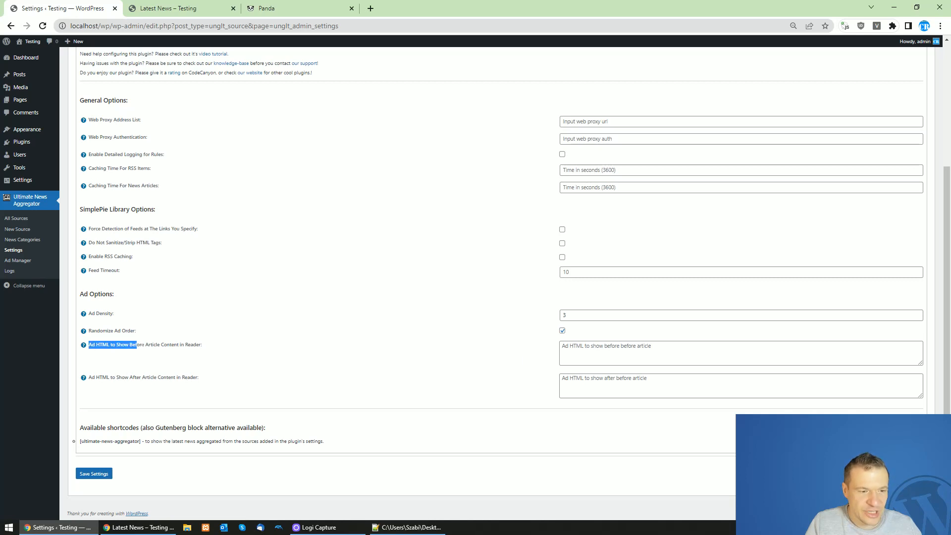
left_click(174, 348)
left_click_drag(106, 378, 183, 378)
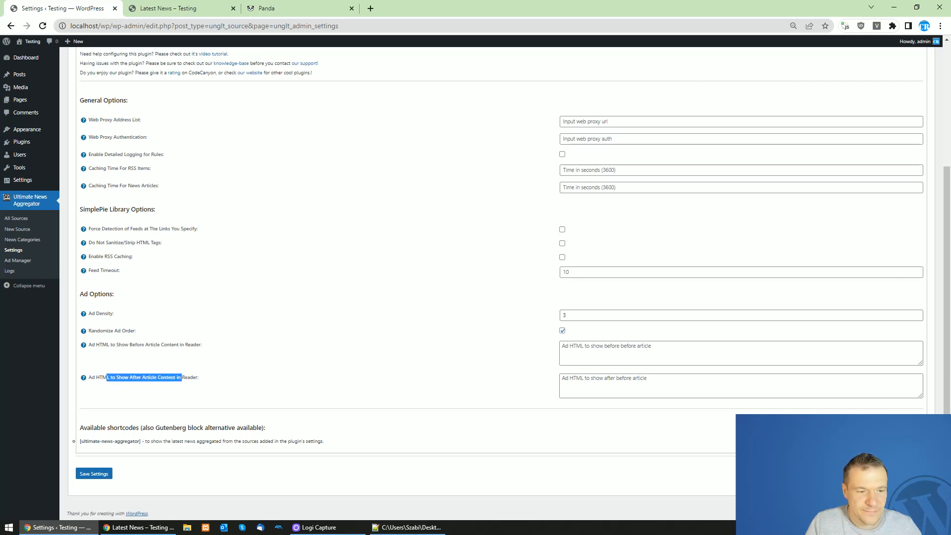
left_click(195, 374)
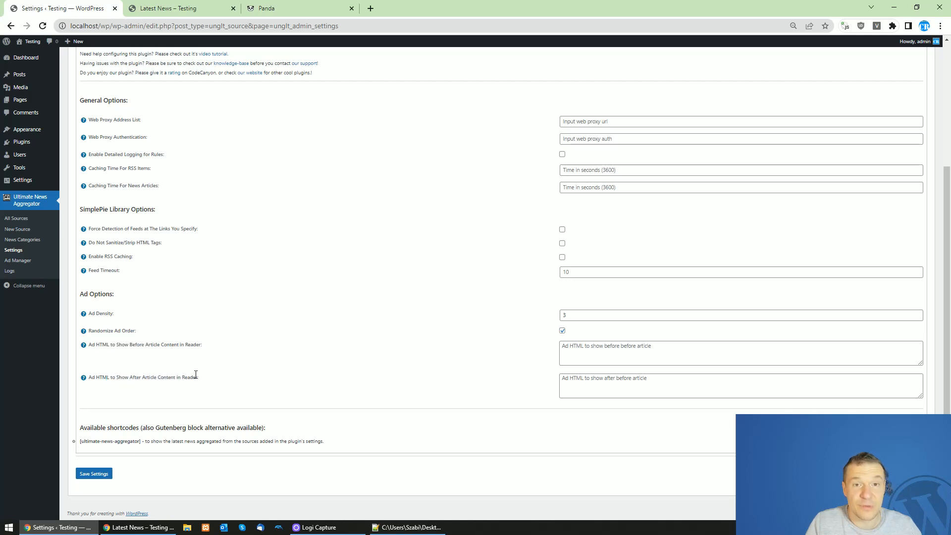
left_click(573, 353)
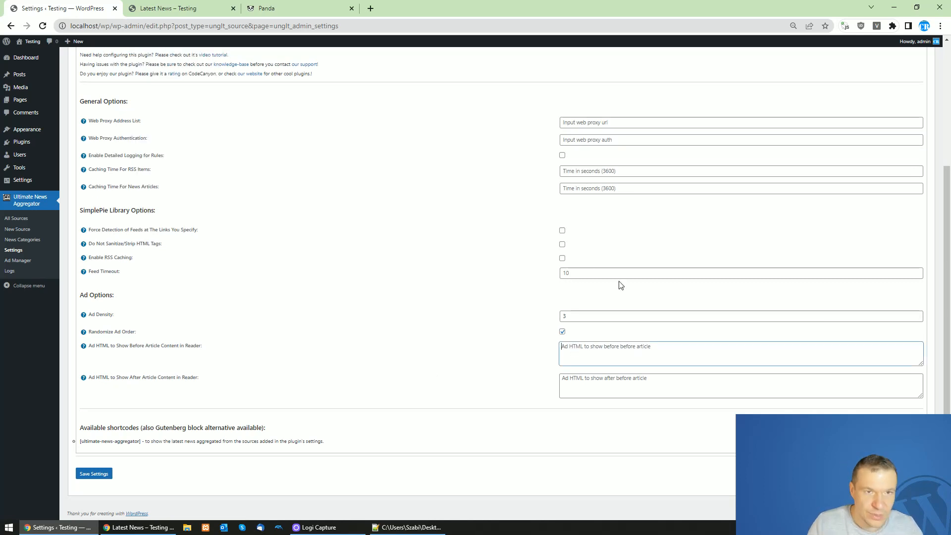
- On the Panda site, inspect the first Recent Posts image below the Shaping Design article and copy its HTML element
left_click(302, 8)
scroll(403, 372, "down", 8)
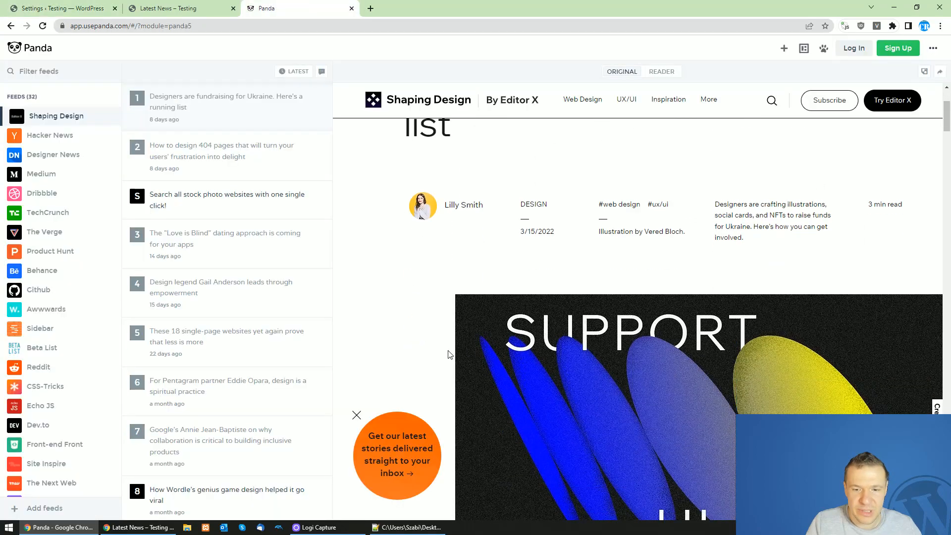
scroll(426, 366, "up", 8)
scroll(405, 359, "down", 20)
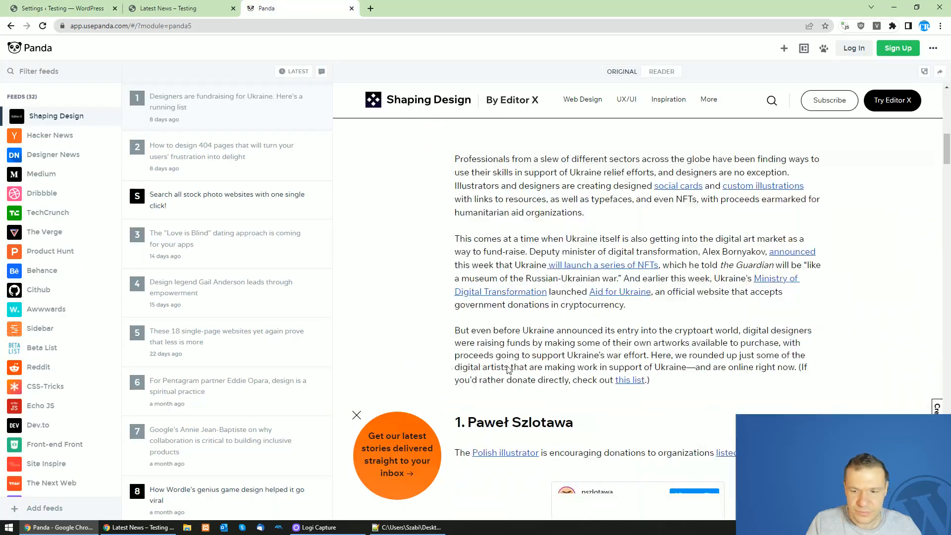
scroll(508, 361, "down", 12)
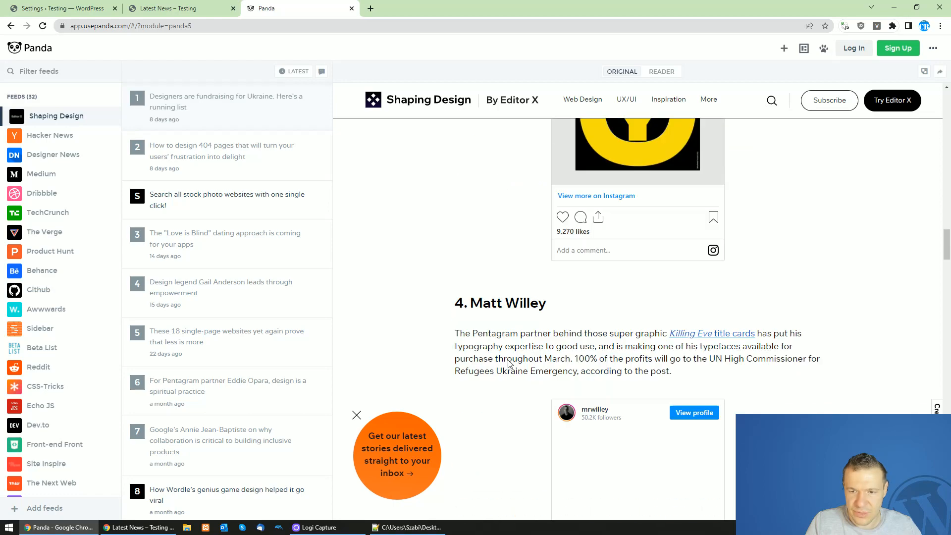
left_click_drag(946, 270, 942, 418)
right_click(475, 323)
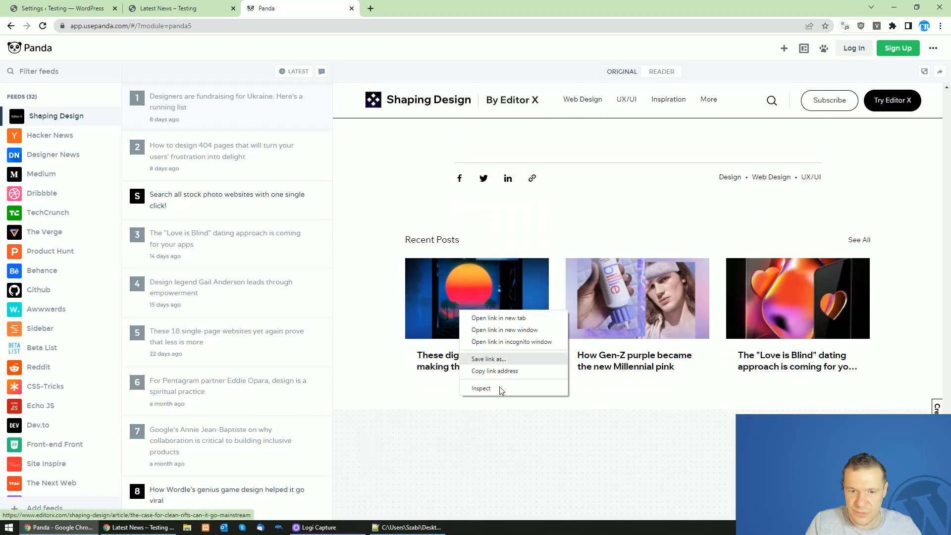
left_click(499, 389)
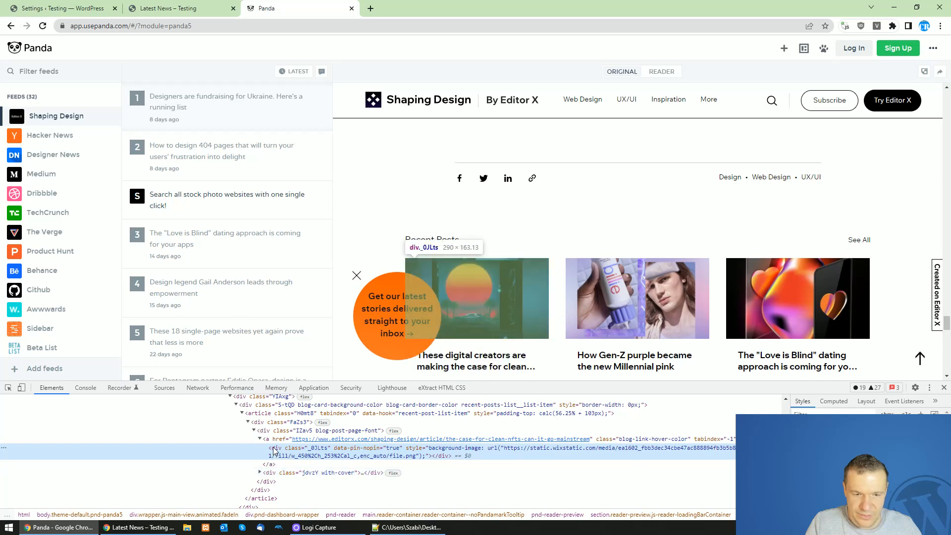
right_click(274, 451)
mouse_move(305, 280)
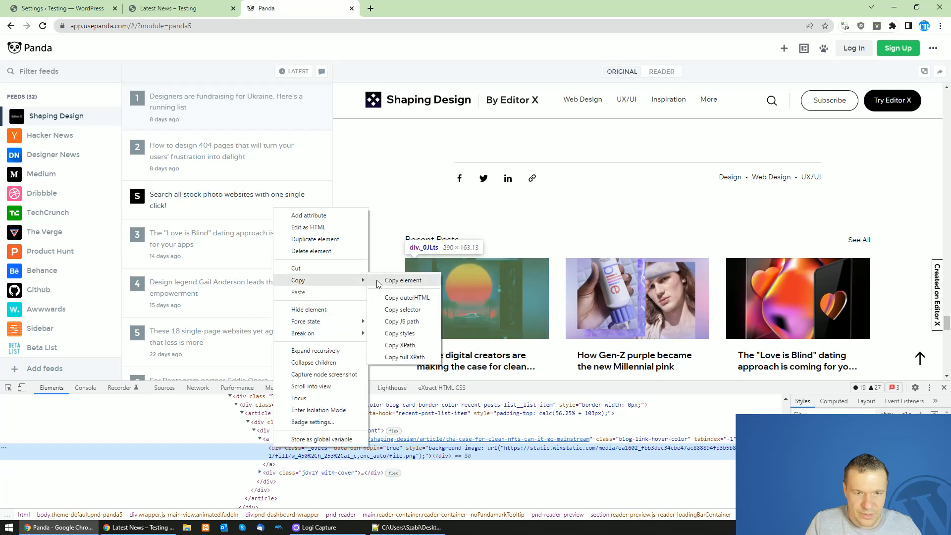
left_click(379, 281)
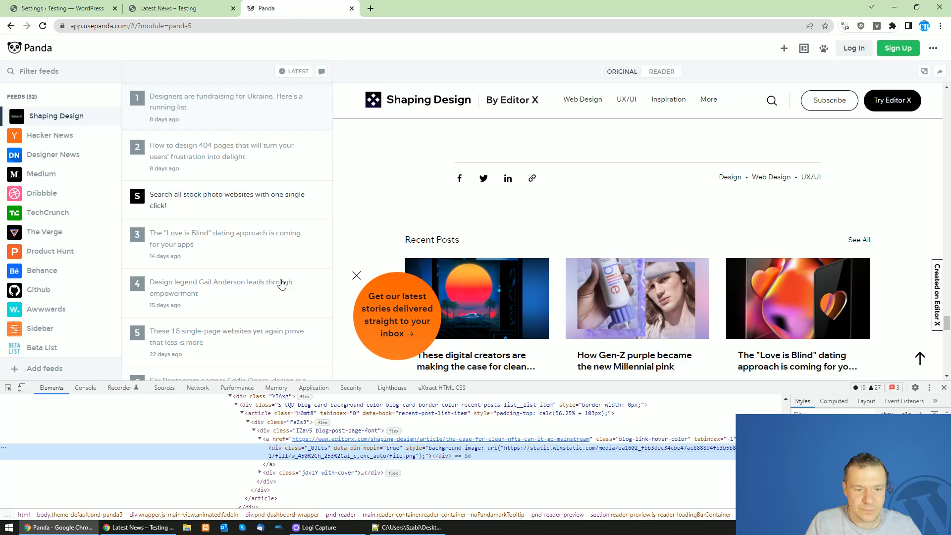
- Paste the copied Panda image HTML into the reader ad fields for before and after article content, and save the plugin settings
left_click(169, 9)
left_click(81, 4)
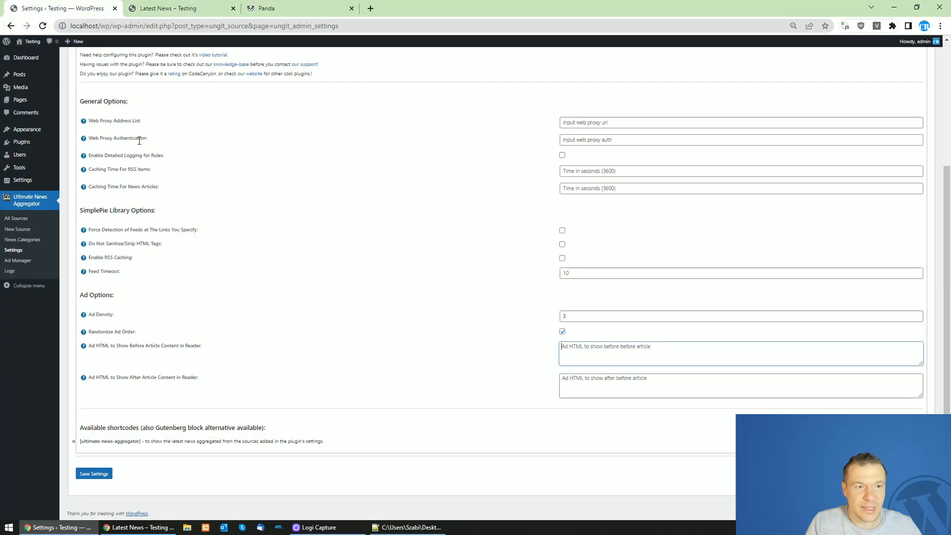
key("ctrl+v")
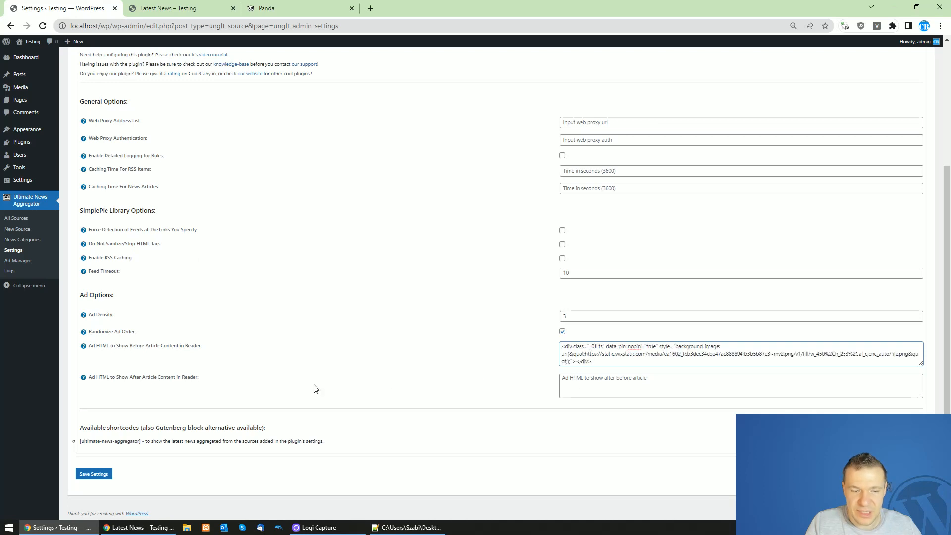
left_click(590, 385)
key("ctrl+v")
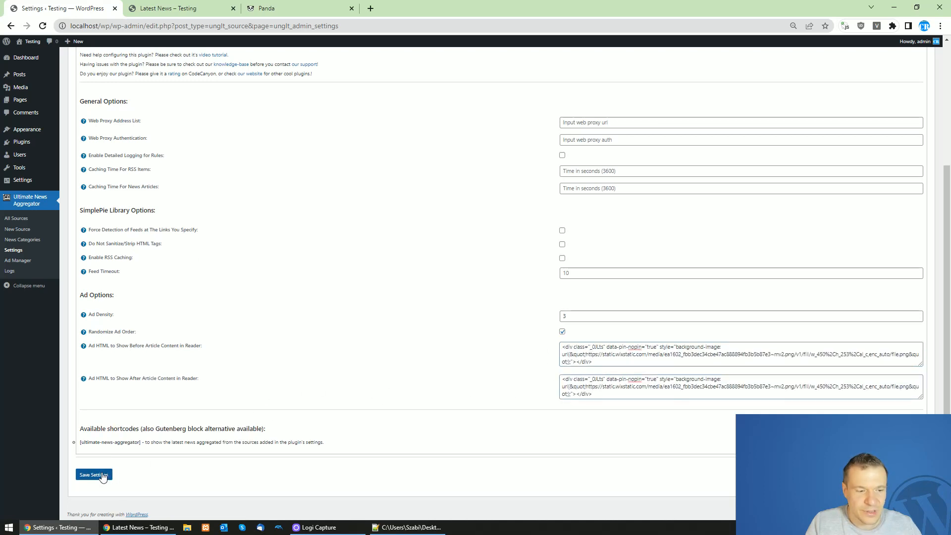
left_click(102, 474)
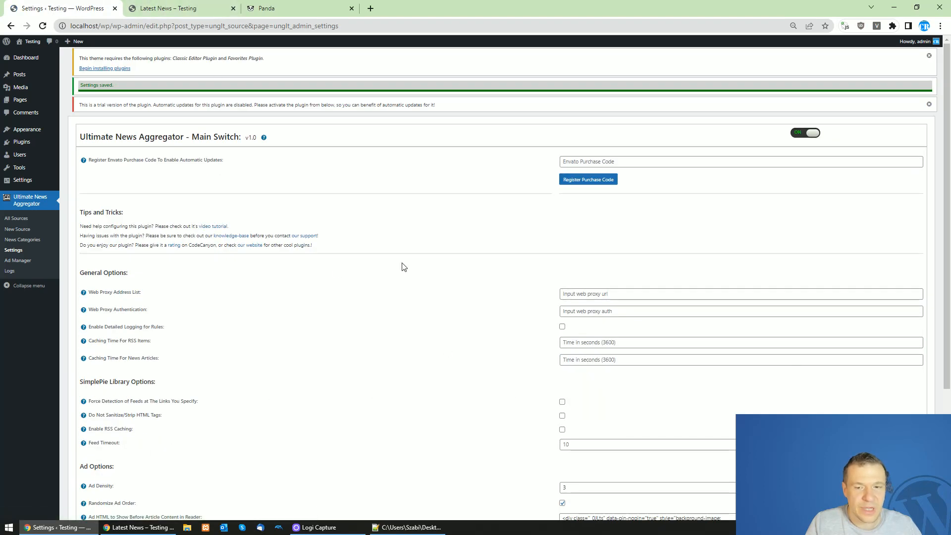
- Reload the Latest News page, check above and below the Denver airport article for the reader ads, and return to the plugin's ad options
left_click(166, 7)
left_click(43, 25)
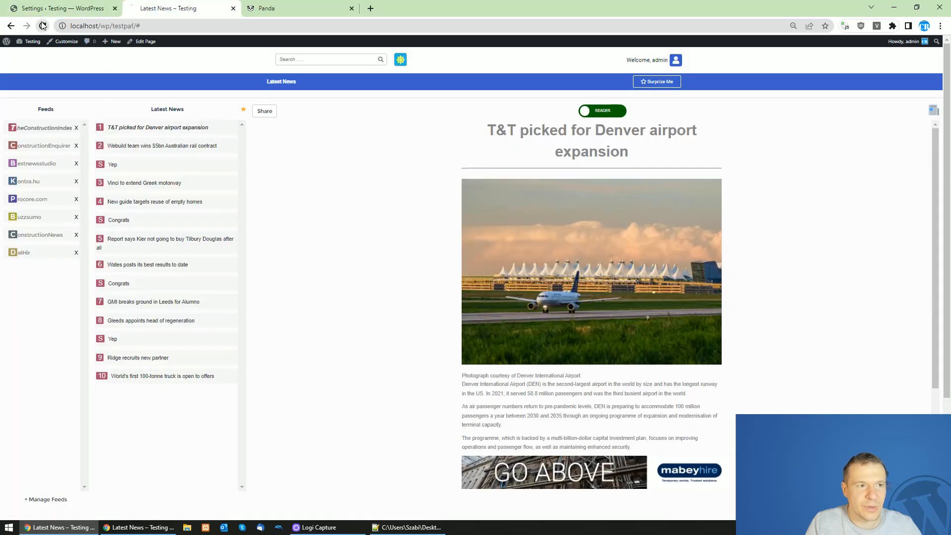
scroll(375, 249, "down", 3)
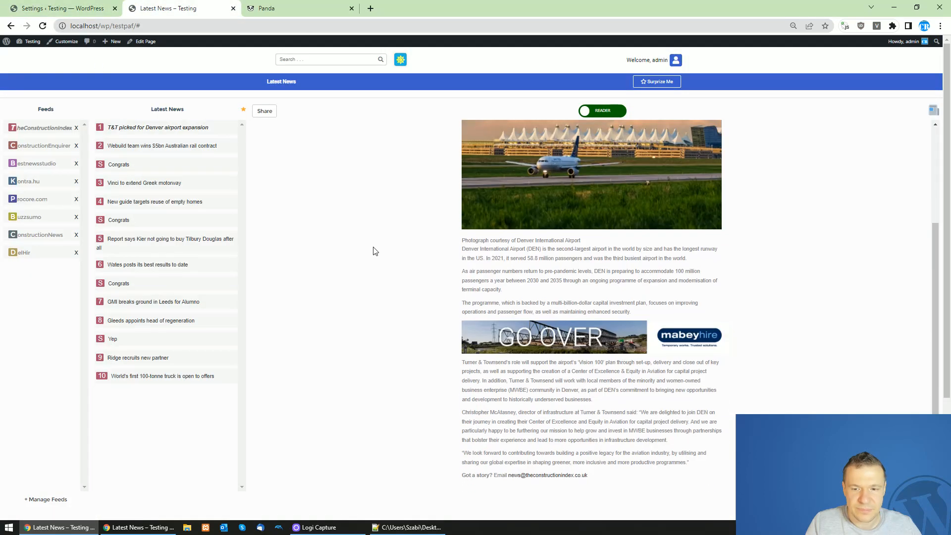
scroll(374, 250, "up", 3)
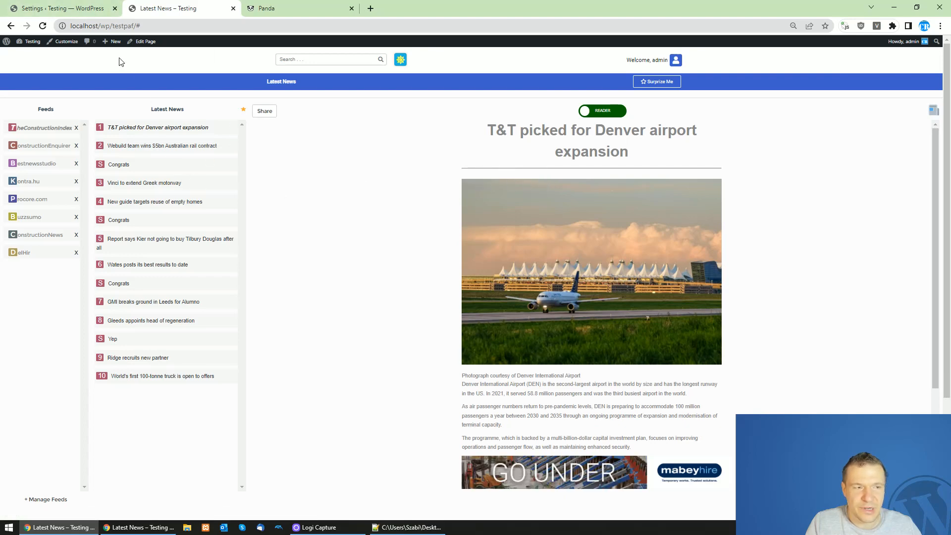
left_click(44, 27)
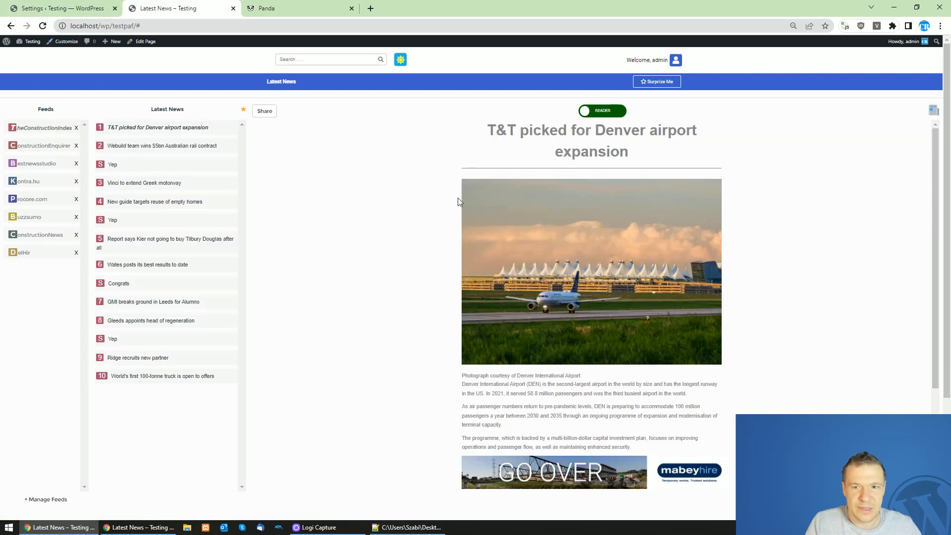
scroll(452, 213, "down", 3)
scroll(377, 207, "up", 3)
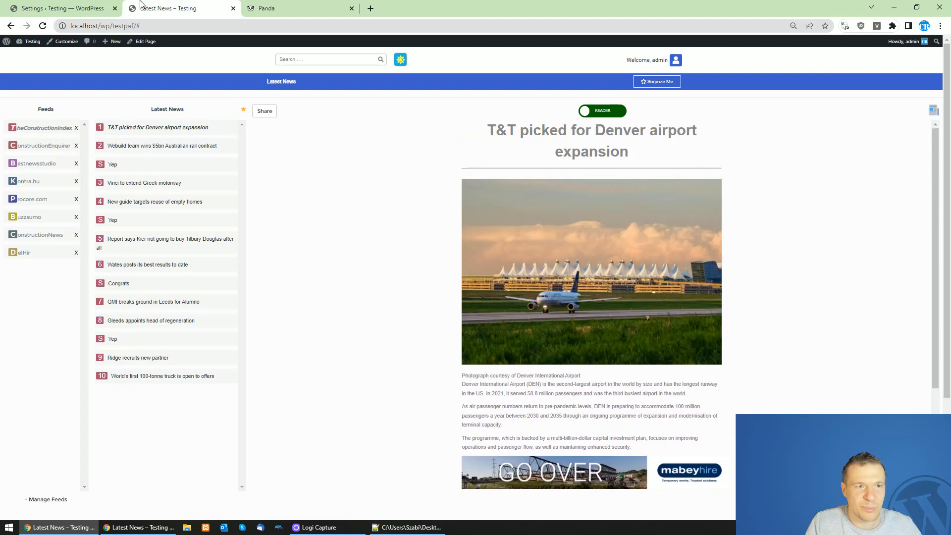
key("ctrl+shift+Tab")
scroll(302, 281, "down", 3)
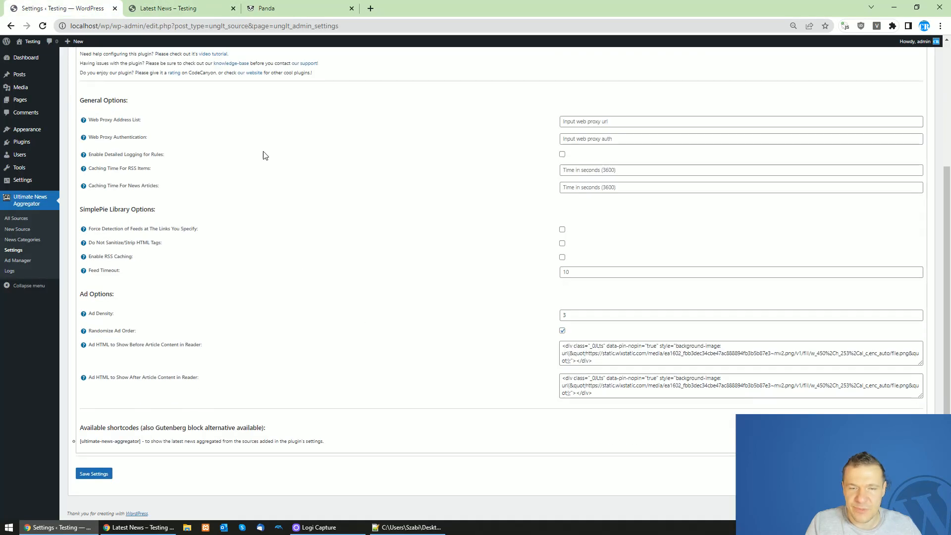
- Search Google Images for "image ad" and open the source page of the "12 Facebook Ad Examples" result in a new tab
left_click(371, 9)
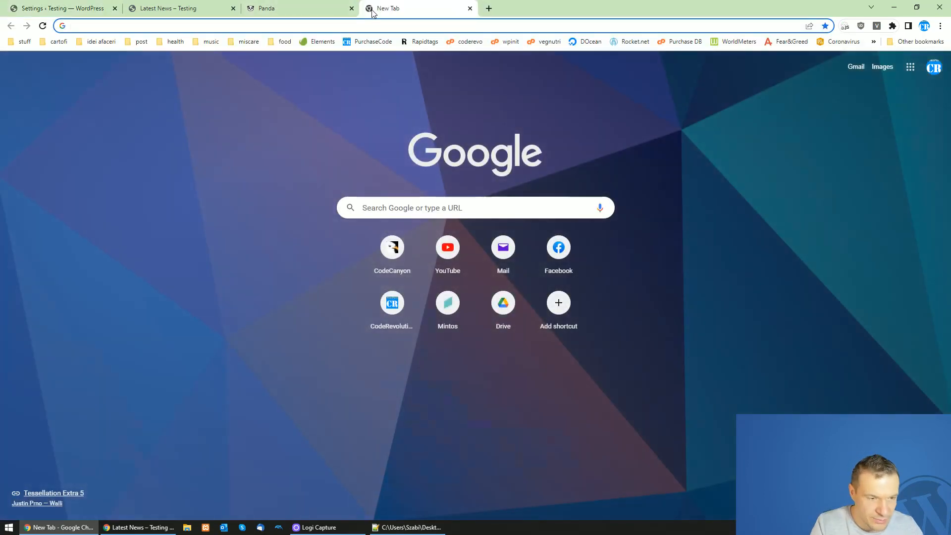
type("image ad")
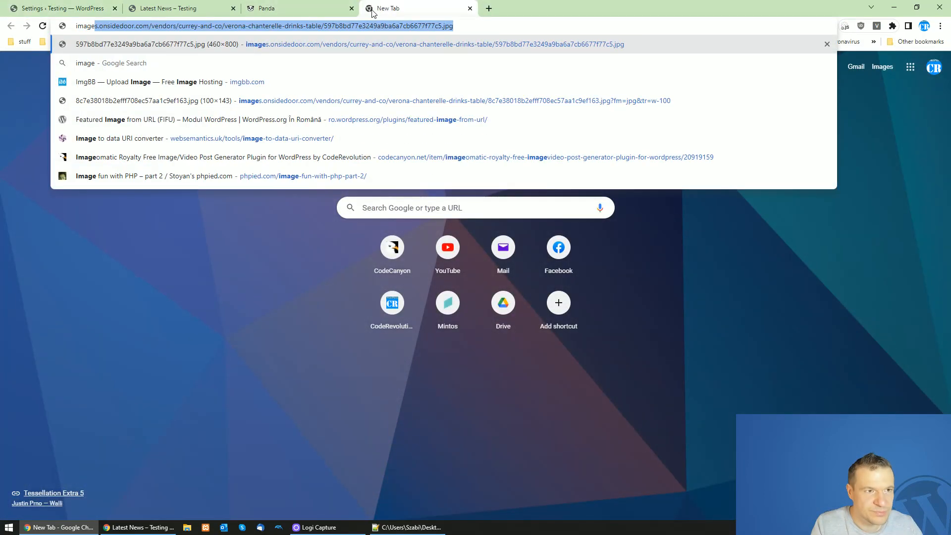
key("Return")
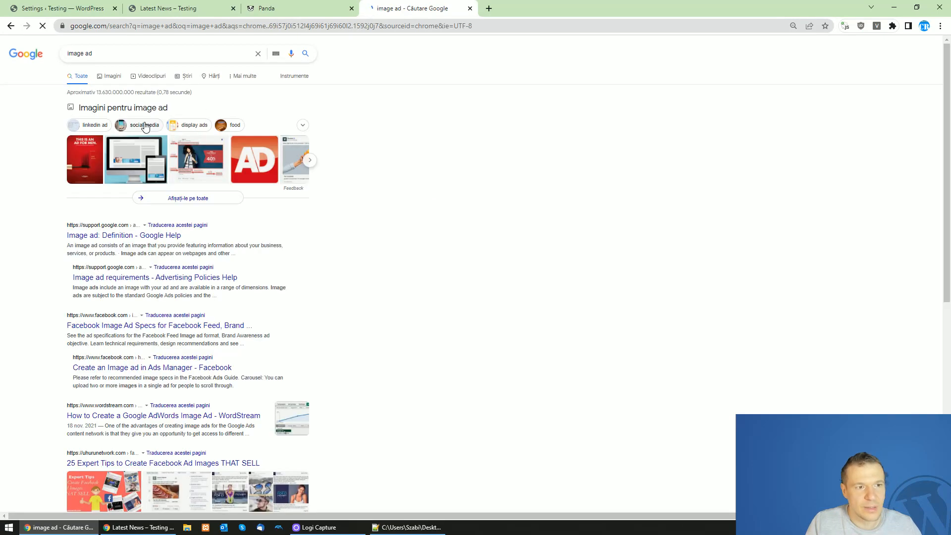
left_click(112, 77)
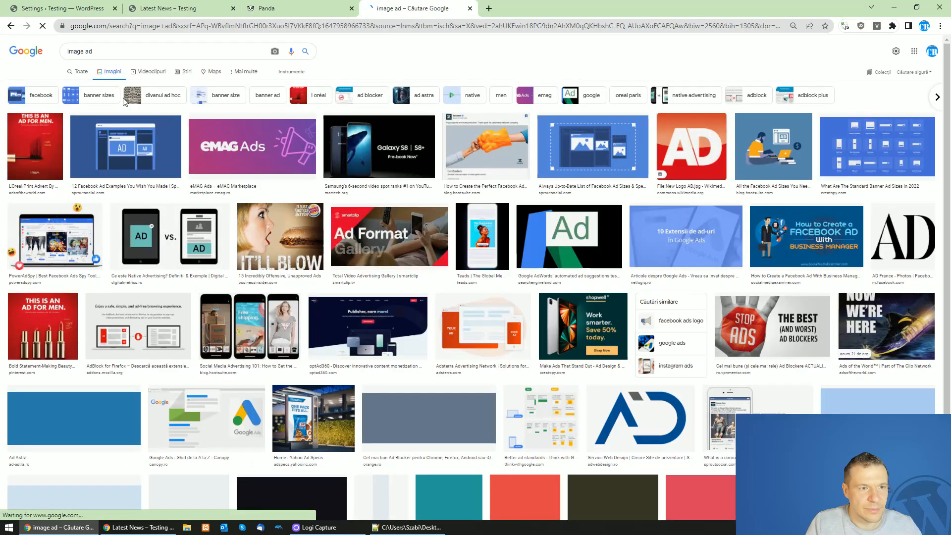
left_click(117, 95)
right_click(670, 162)
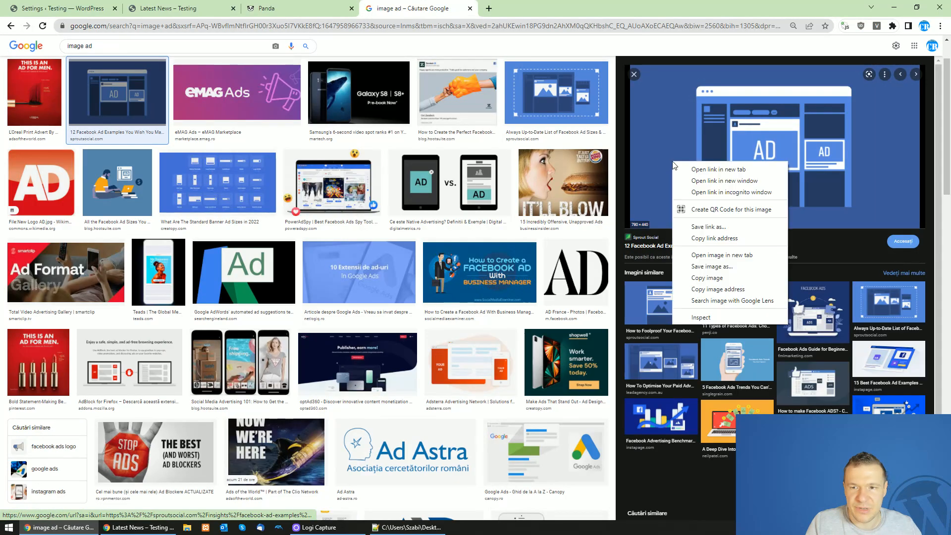
left_click(684, 166)
- Inspect the header image of the Facebook ad examples article and copy its HTML element
right_click(332, 269)
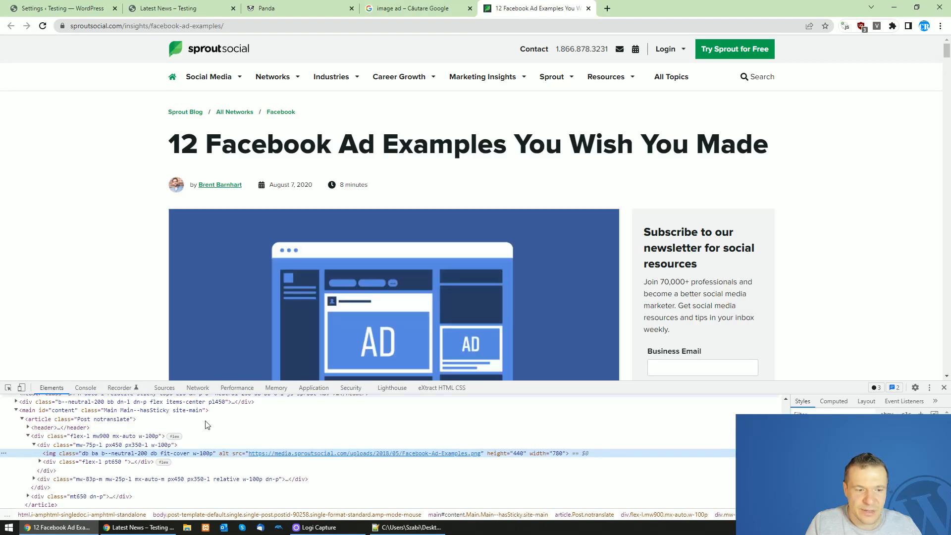
right_click(69, 455)
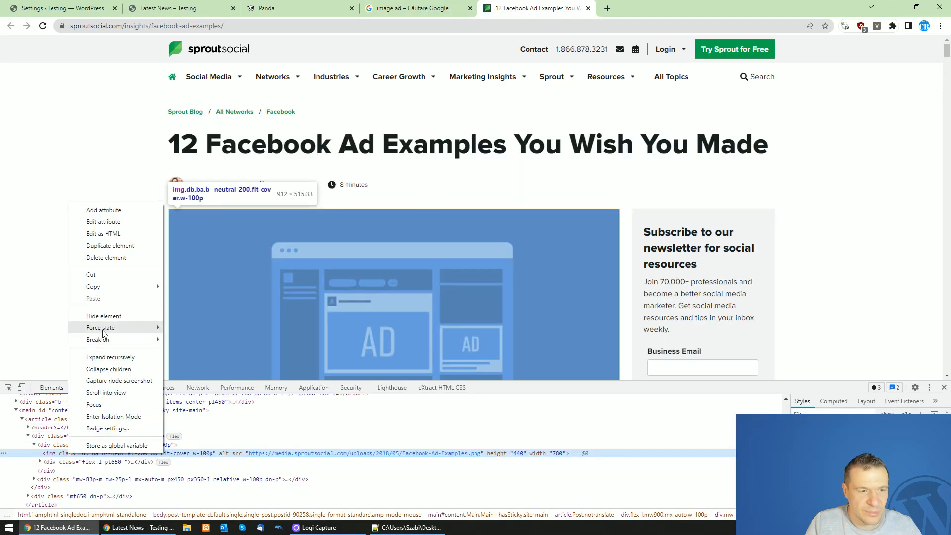
mouse_move(112, 287)
left_click(180, 290)
- Replace the ad HTML before and after article content with the copied Facebook-Ad-Examples.png image tag and save the plugin settings
left_click(98, 6)
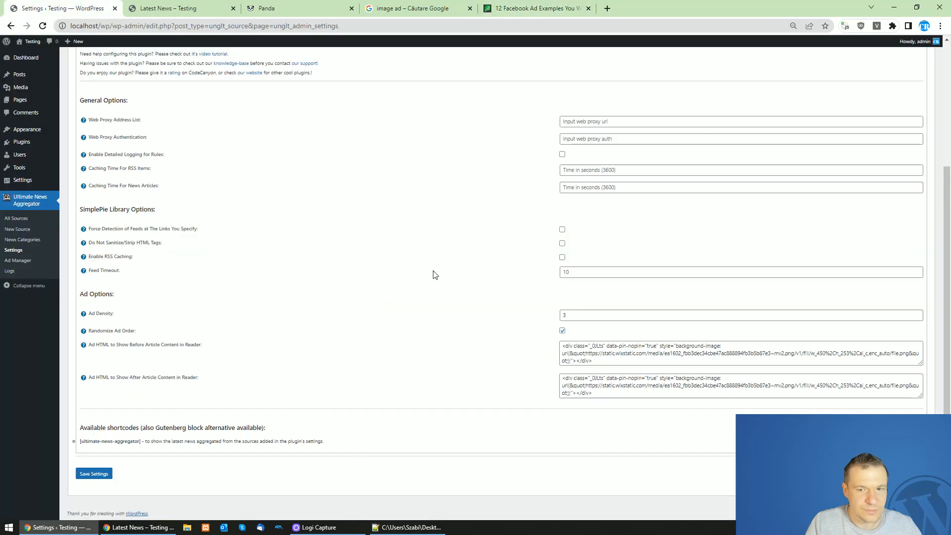
left_click(582, 346)
key("ctrl+a")
key("ctrl+v")
left_click(575, 391)
key("ctrl+a")
key("ctrl+v")
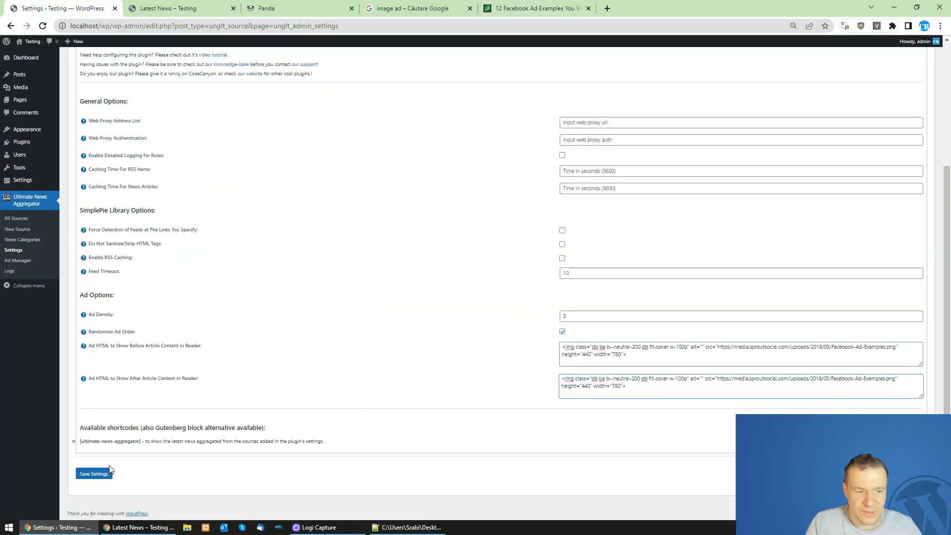
left_click(94, 474)
- Reload the Latest News page and check the ad image above and below the Denver airport article in the reader
left_click(143, 9)
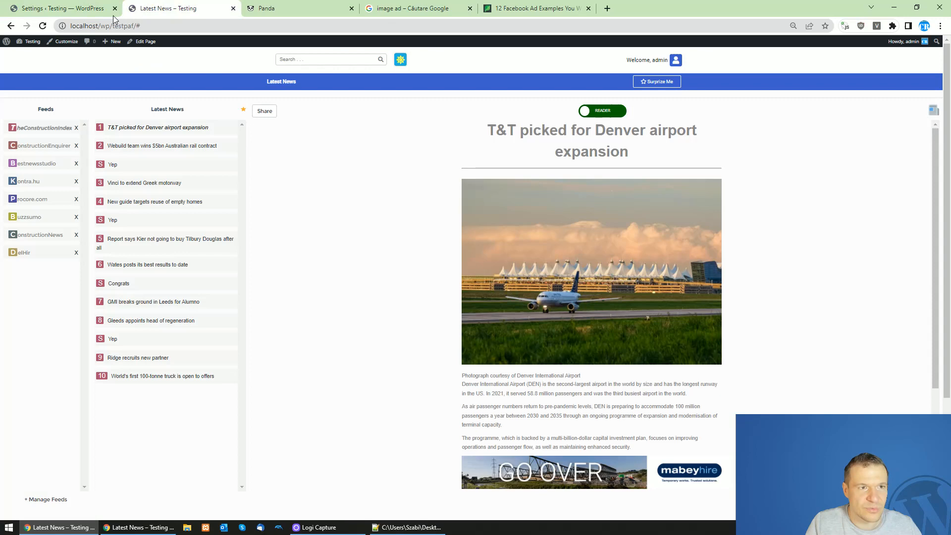
left_click(43, 26)
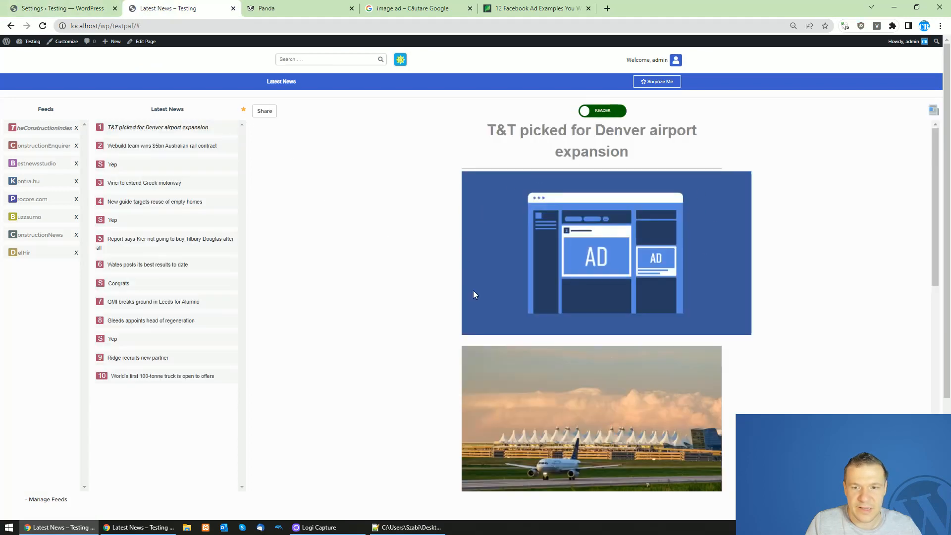
scroll(509, 264, "down", 10)
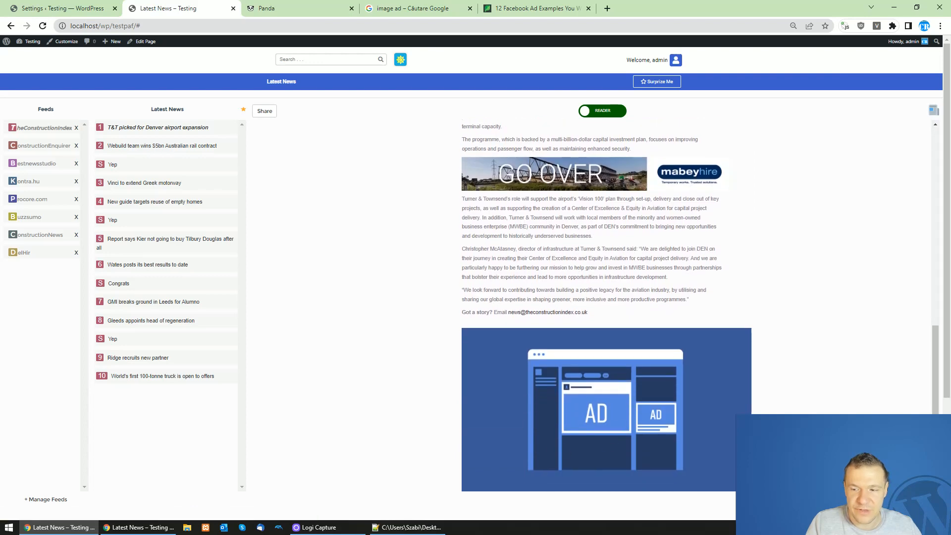
scroll(598, 256, "up", 10)
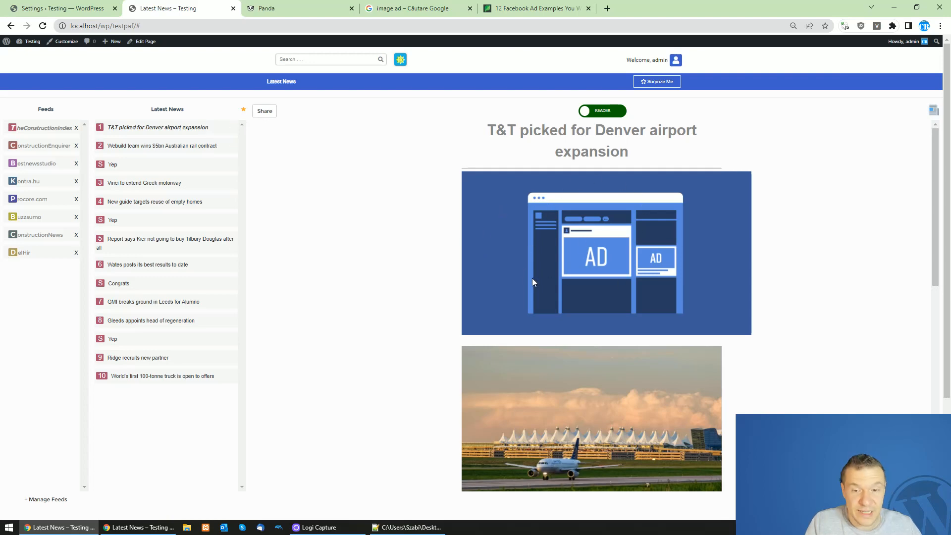
scroll(532, 278, "down", 5)
- Review the saved reader ad HTML in the plugin settings and compare it with the ads on the Latest News page
left_click(93, 7)
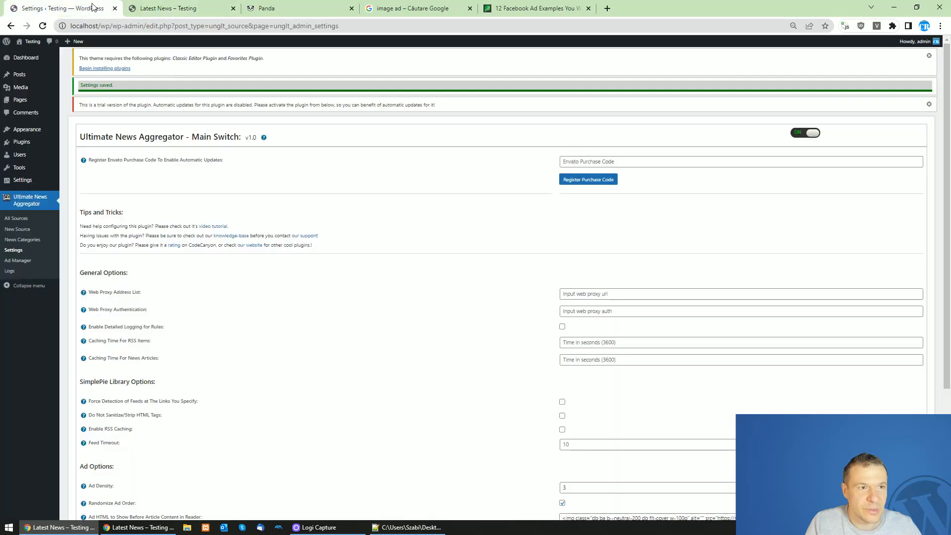
scroll(133, 259, "down", 5)
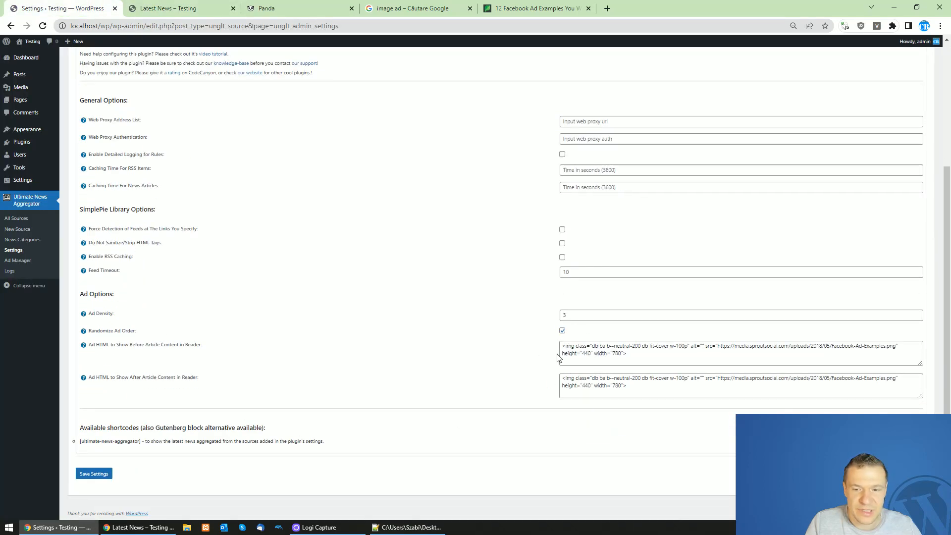
left_click(159, 8)
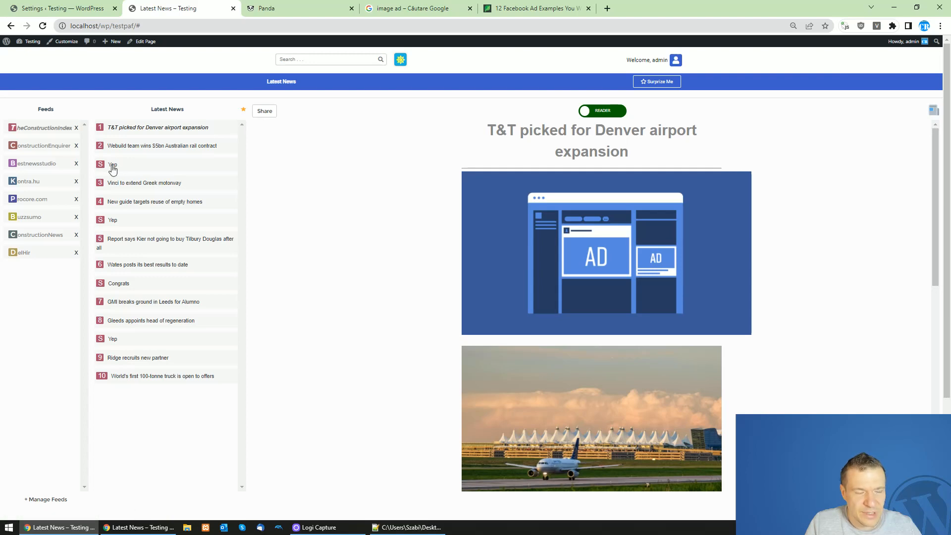
- Examine the SimplePie library options and the caching time options for RSS items and news articles in the plugin settings
left_click(62, 8)
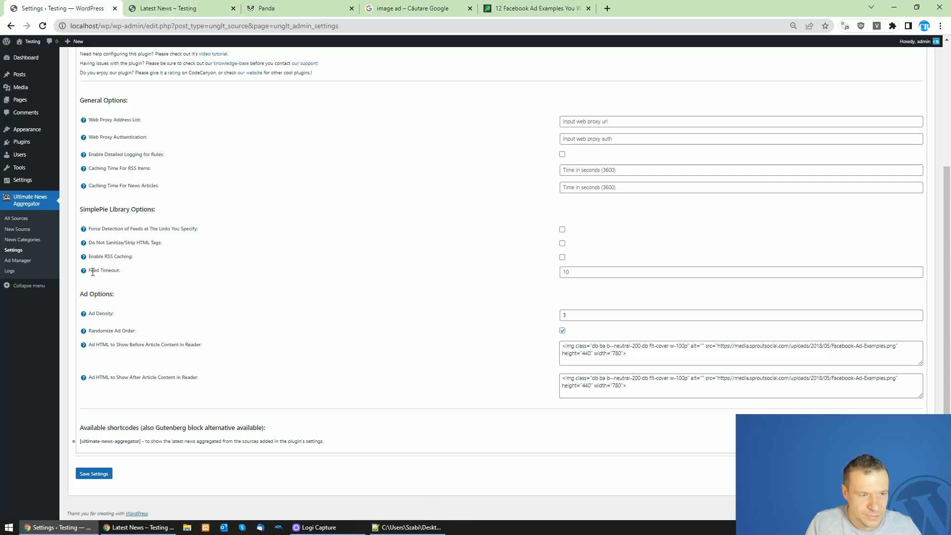
left_click_drag(95, 230, 189, 229)
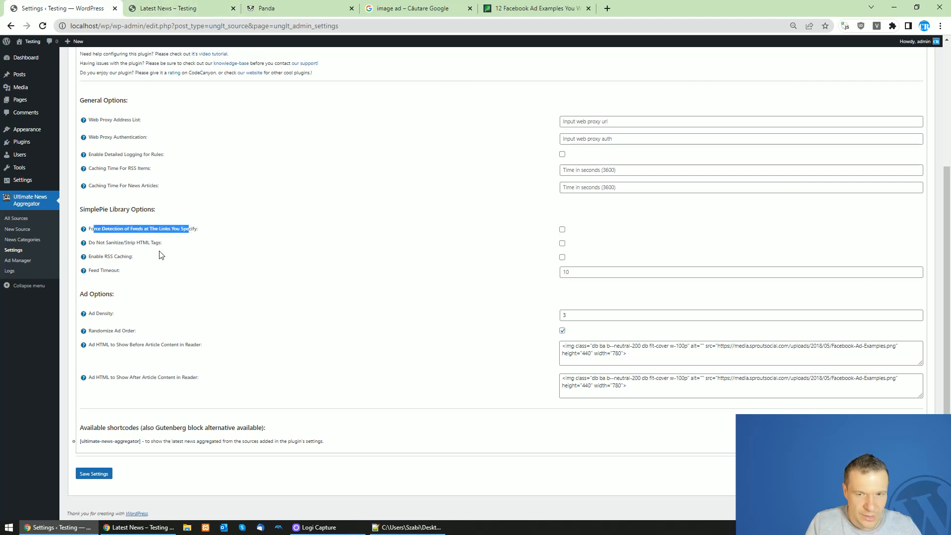
left_click_drag(99, 236, 117, 285)
scroll(119, 277, "up", 3)
left_click_drag(102, 317, 133, 336)
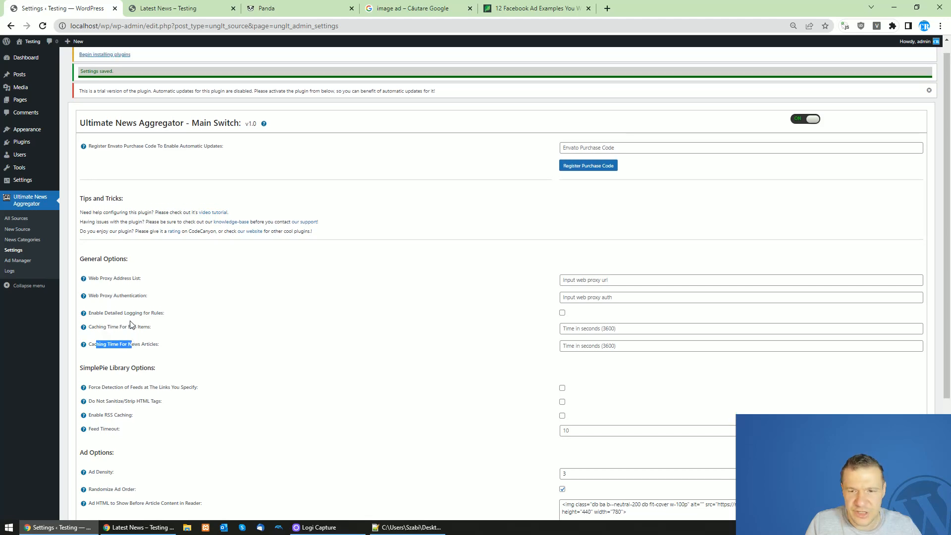
scroll(940, 282, "down", 3)
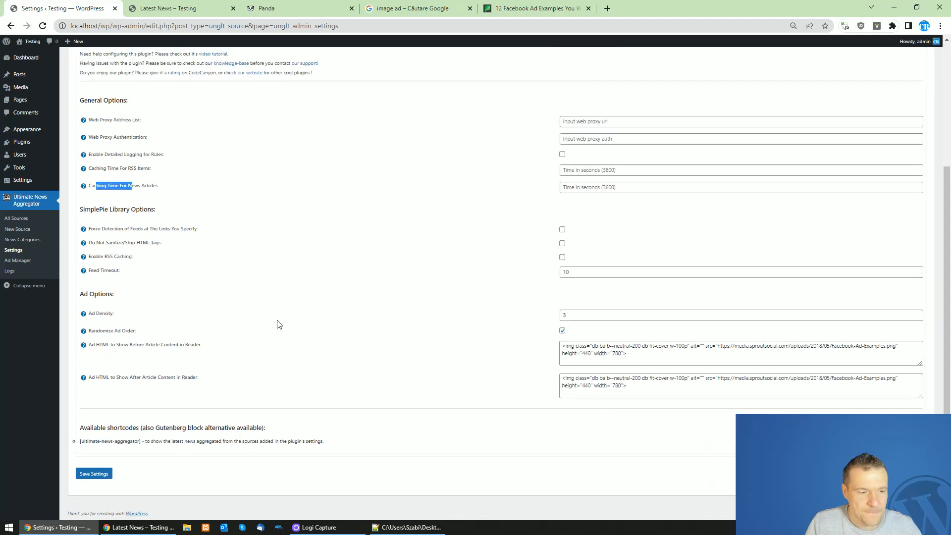
scroll(251, 325, "up", 4)
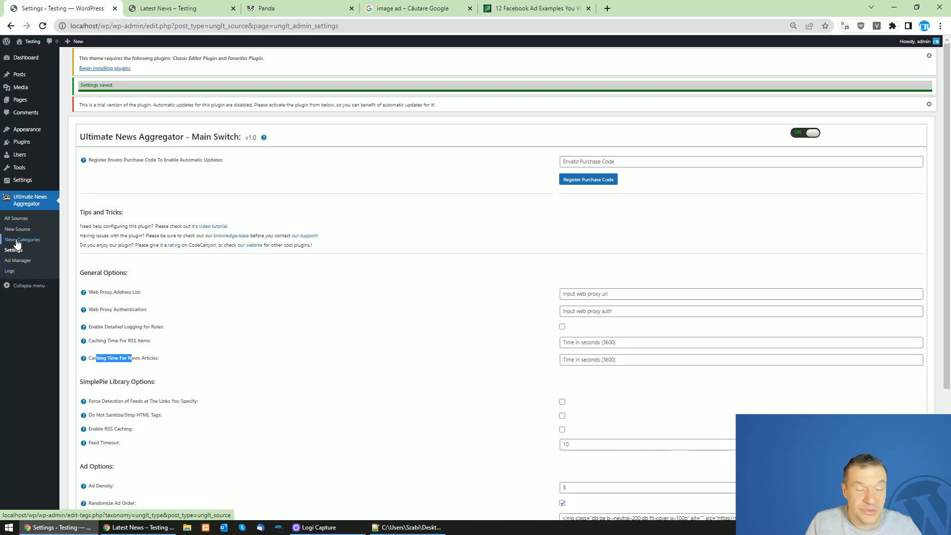
- View the plugin's News Categories and All Sources lists, and return to the Latest News page
left_click(17, 240)
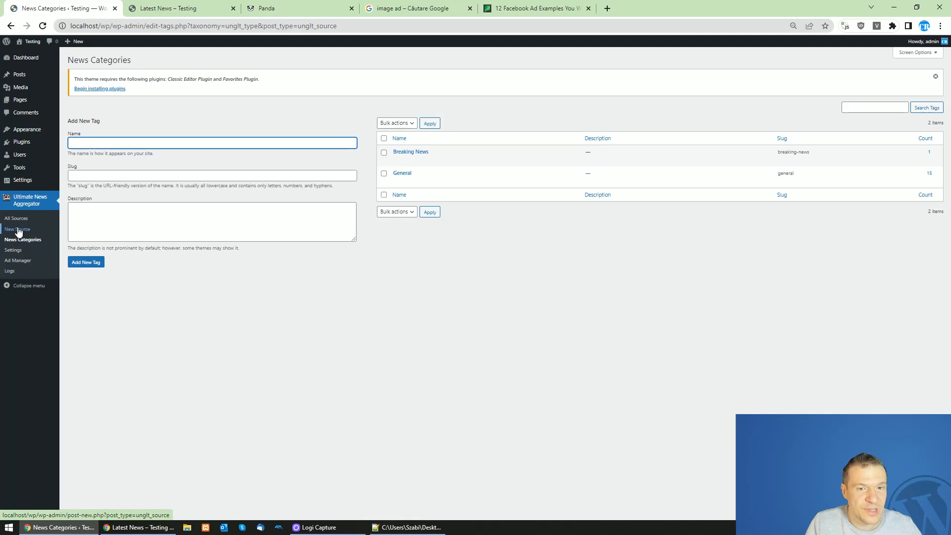
left_click(18, 229)
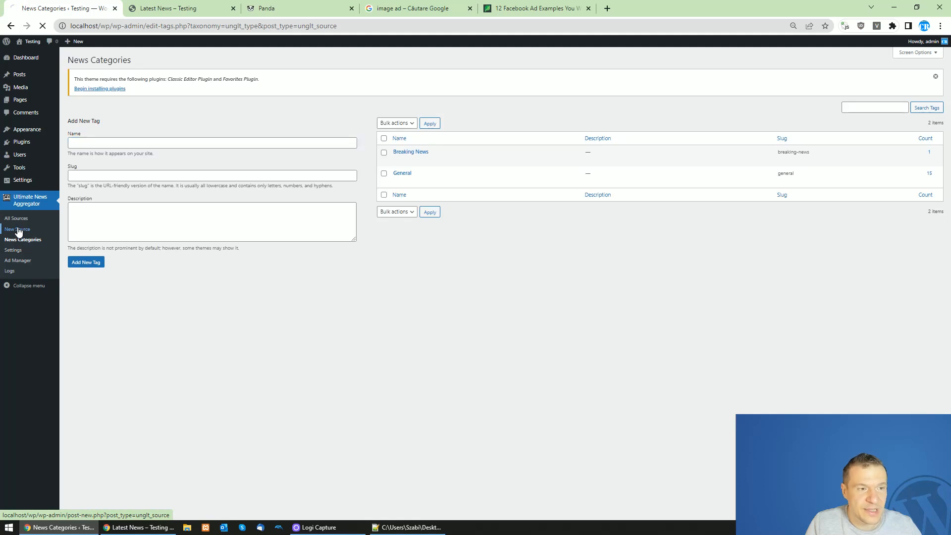
left_click(18, 219)
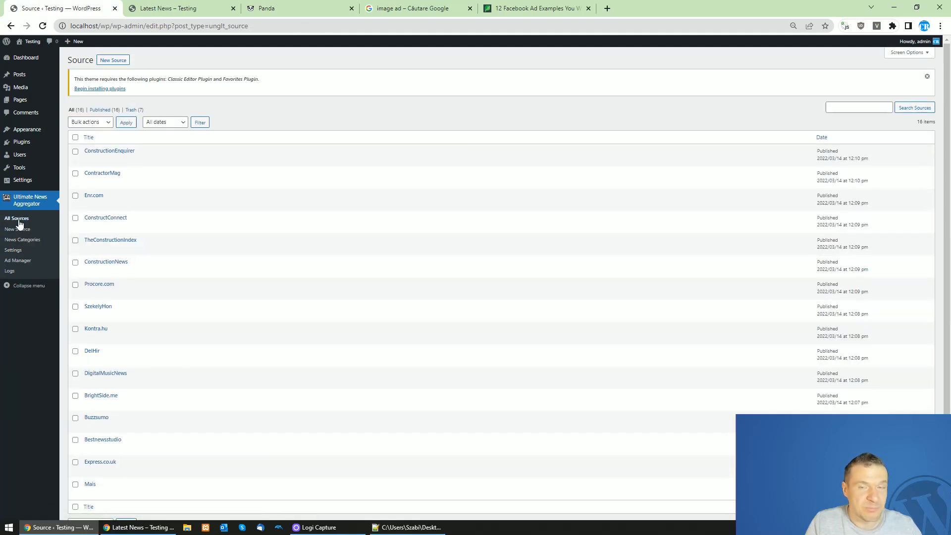
left_click(188, 5)
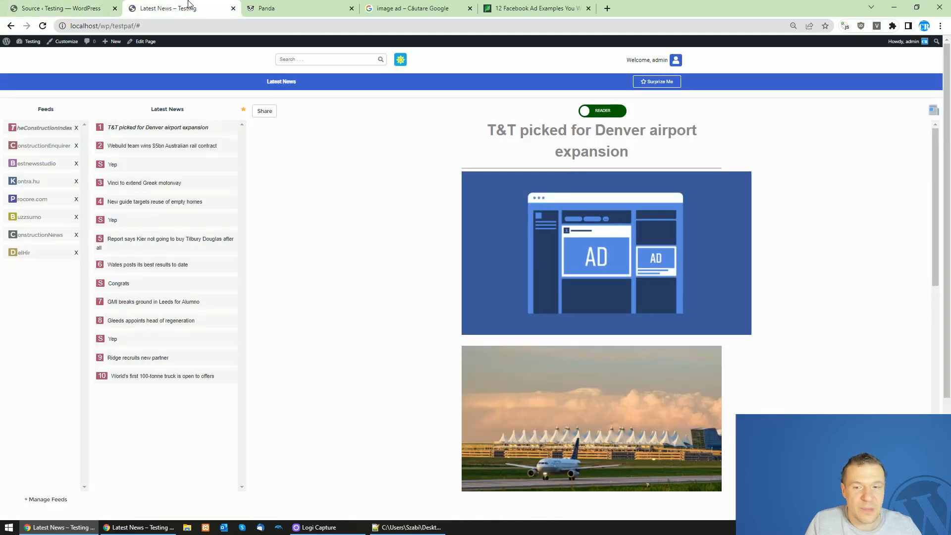